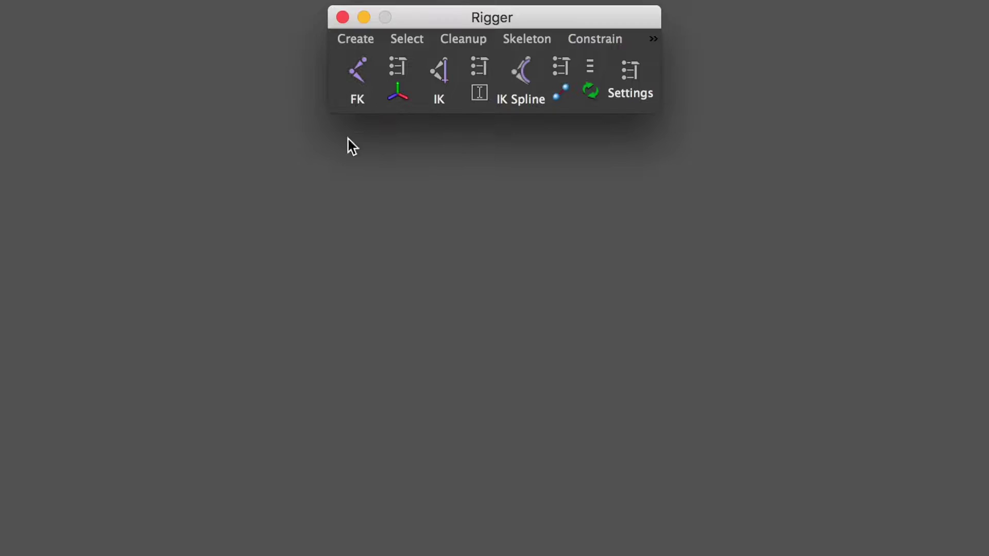
- Draw a three-joint arm chain from left to right
click(210, 409)
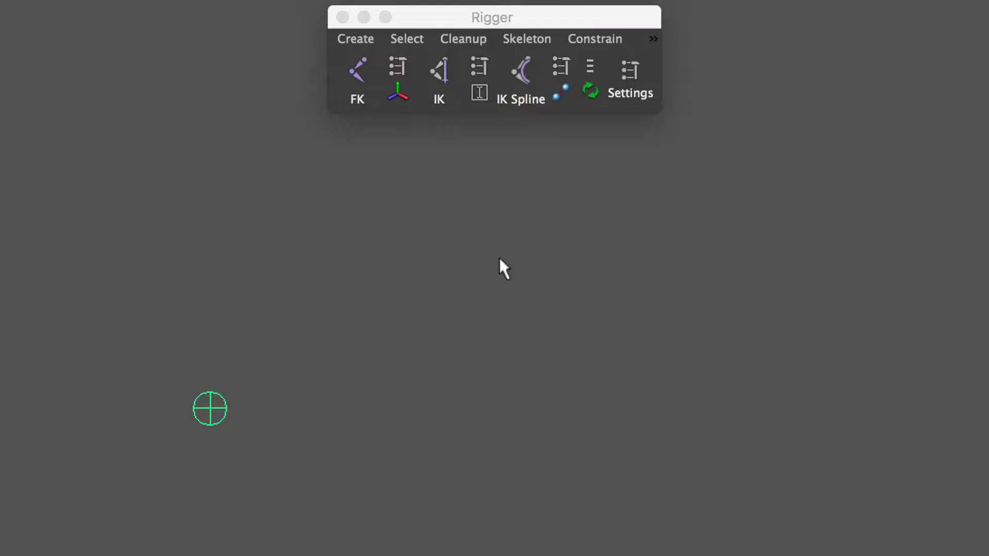
click(832, 418)
key(Return)
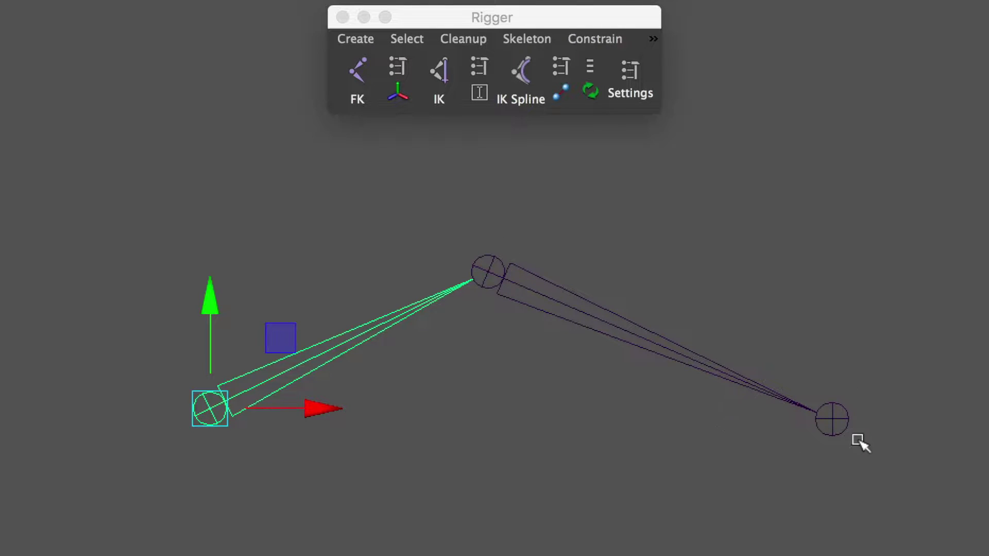
- Add an IK handle from root to end joint and drag it to bend the arm
click(832, 418)
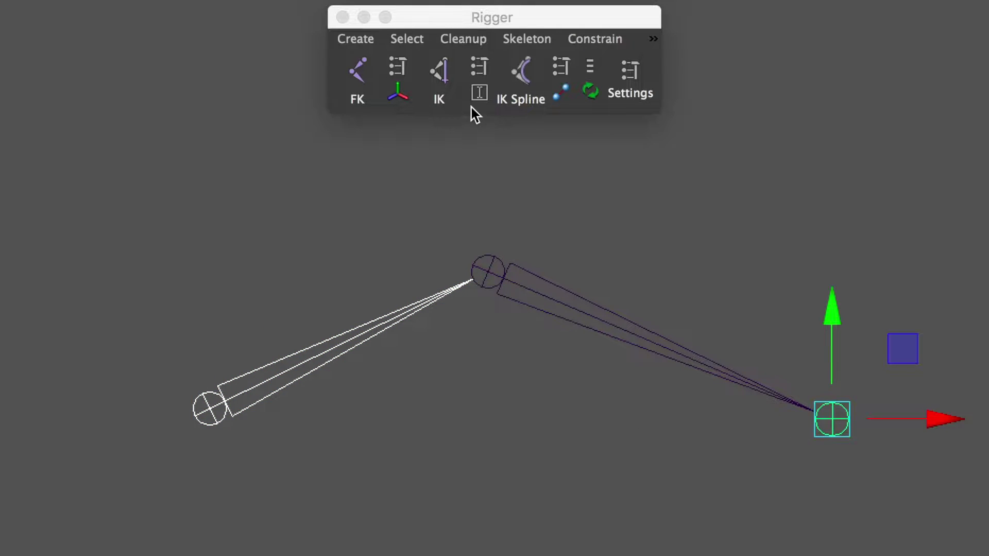
click(443, 86)
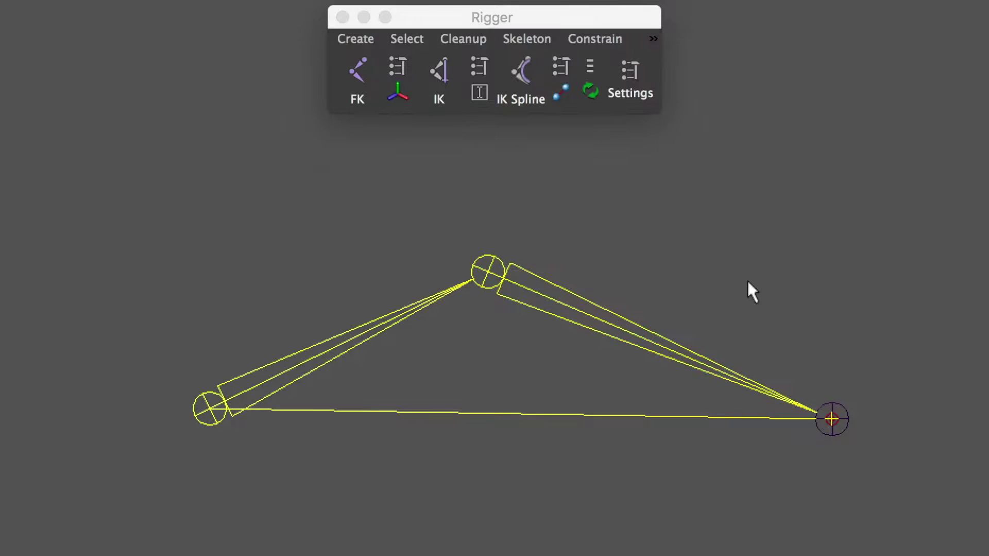
click(833, 418)
mouse_move(831, 418)
mouse_down()
mouse_move(656, 354)
mouse_move(737, 462)
mouse_move(635, 295)
mouse_move(710, 460)
mouse_move(742, 289)
mouse_move(464, 441)
mouse_move(428, 447)
mouse_up()
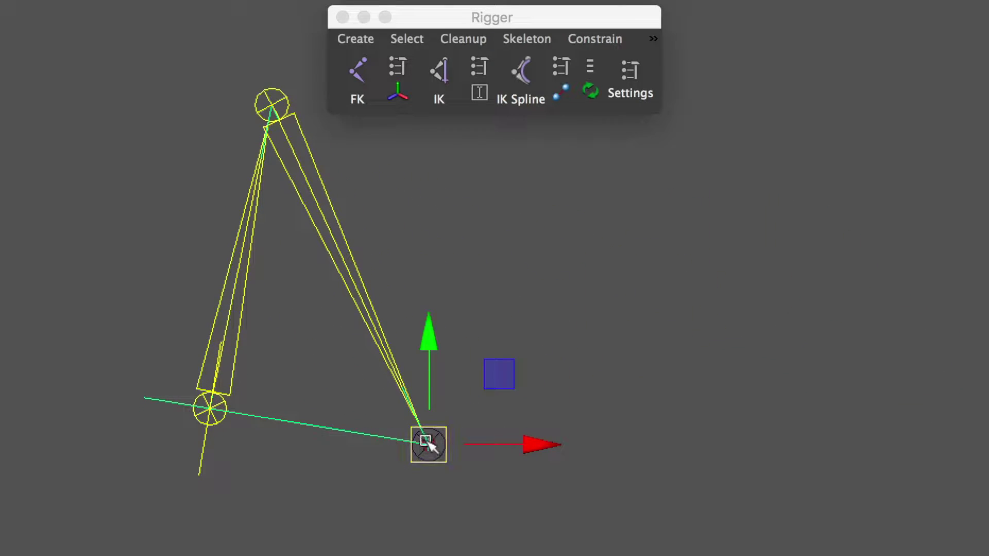
- Disable the IK handle and rotate the upper arm and forearm FK controls into a new pose
right_click(429, 448)
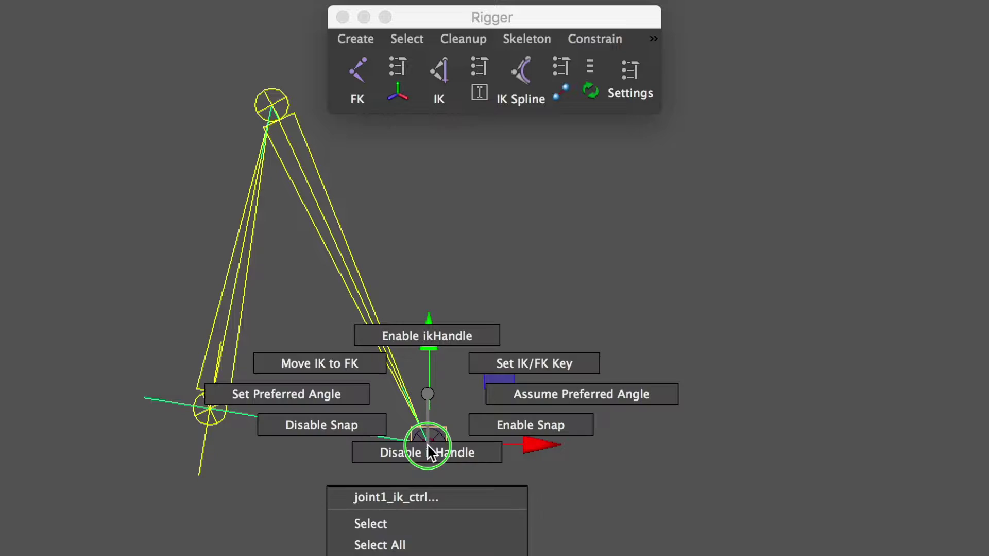
click(481, 457)
click(238, 349)
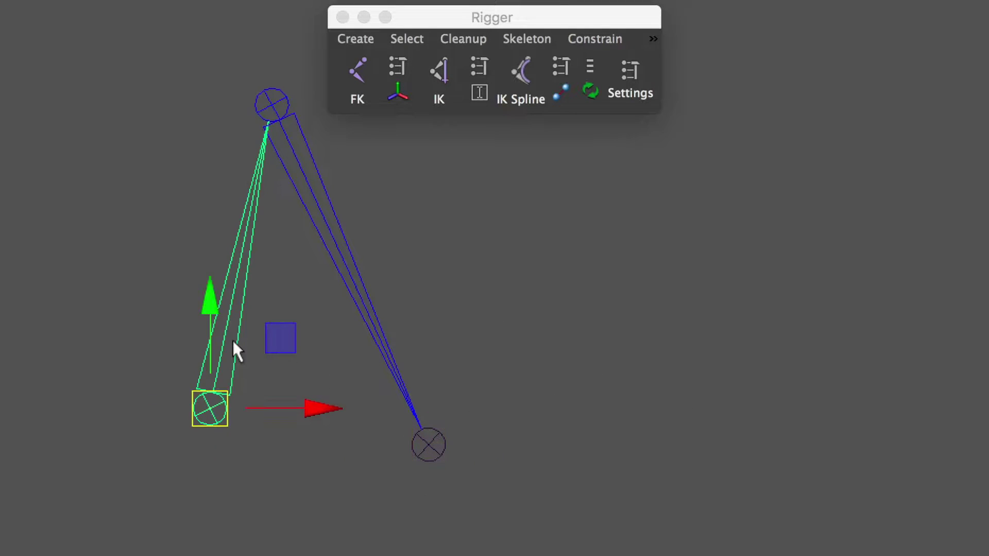
key(e)
mouse_move(250, 331)
mouse_down()
mouse_move(280, 452)
mouse_move(250, 361)
mouse_move(194, 335)
mouse_move(254, 419)
mouse_move(254, 391)
mouse_move(262, 416)
mouse_move(304, 409)
mouse_up()
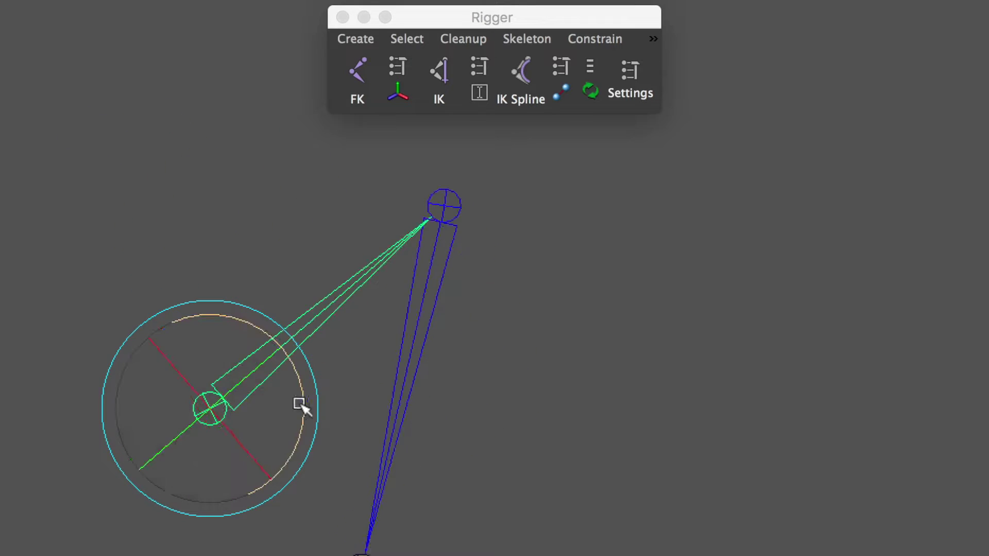
drag(296, 357, 342, 404)
click(435, 410)
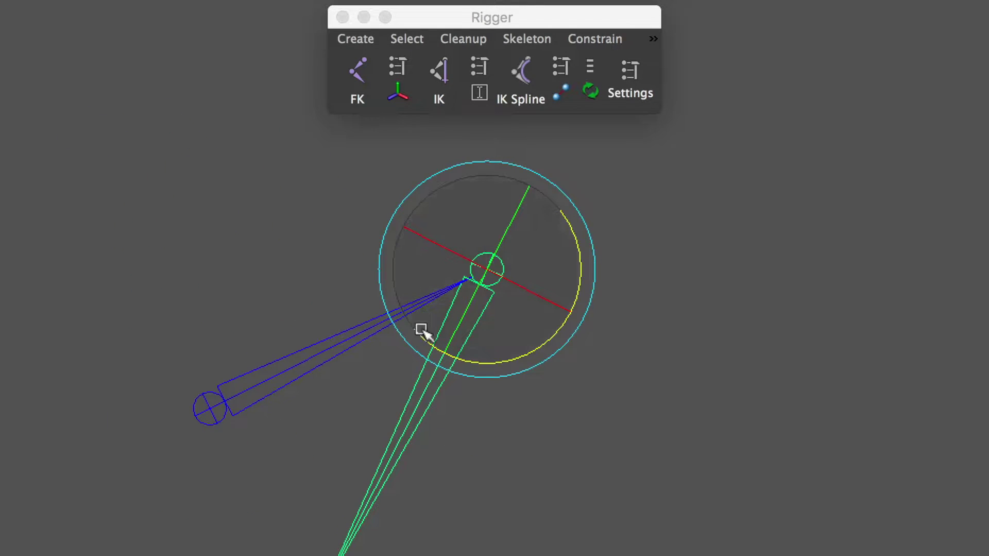
mouse_move(518, 362)
mouse_down()
mouse_move(568, 275)
mouse_move(556, 211)
mouse_up()
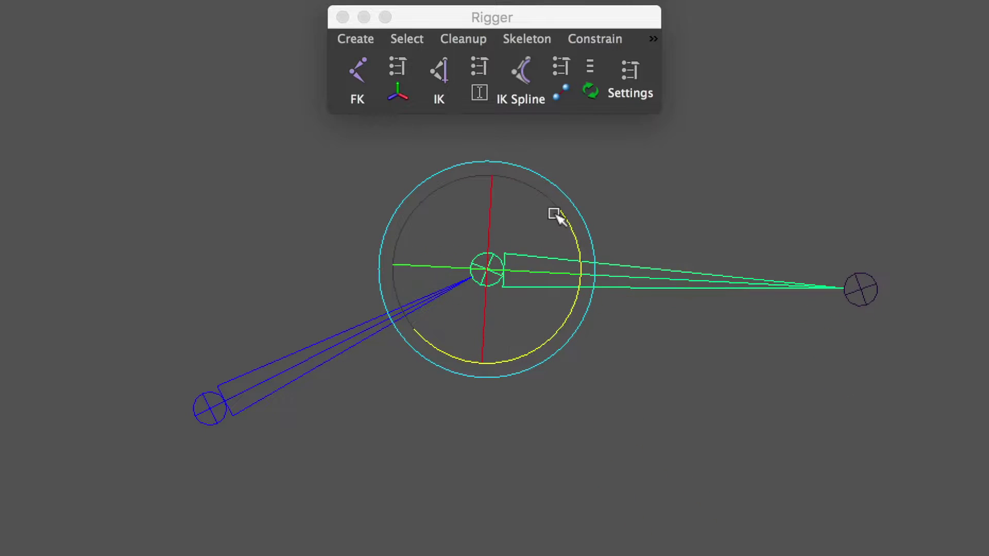
- Match IK to the FK pose, re-enable the IK handle, and pull it down-left
right_click(618, 272)
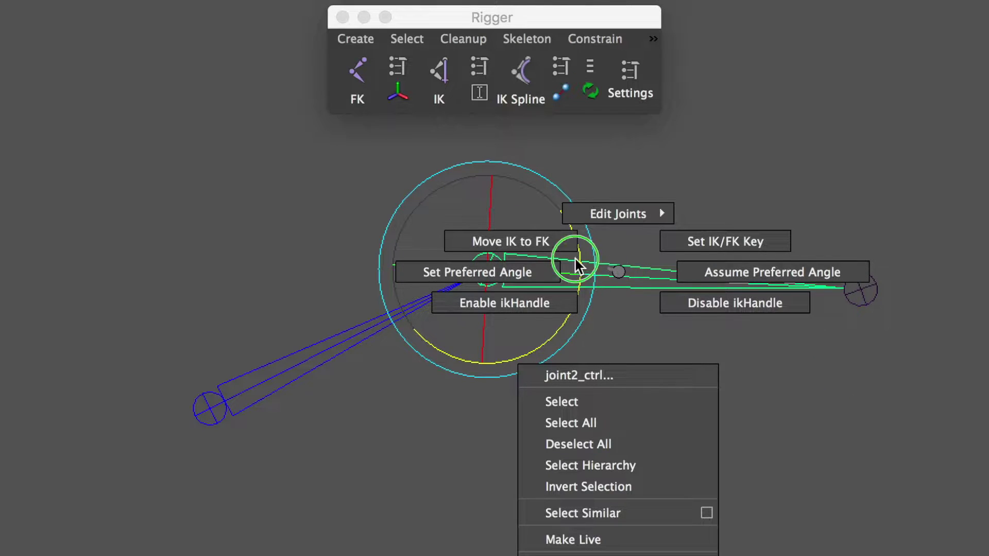
click(565, 240)
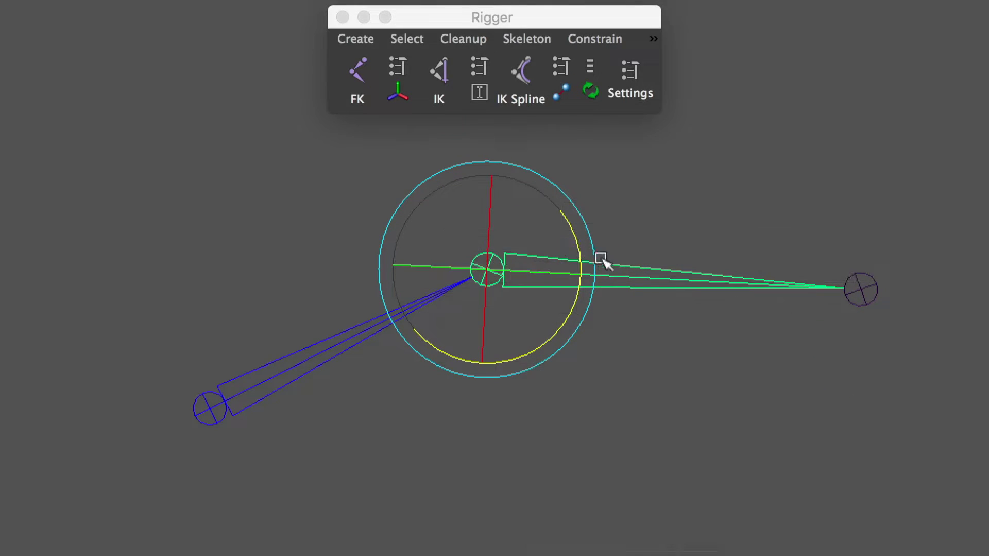
right_click(620, 270)
click(539, 303)
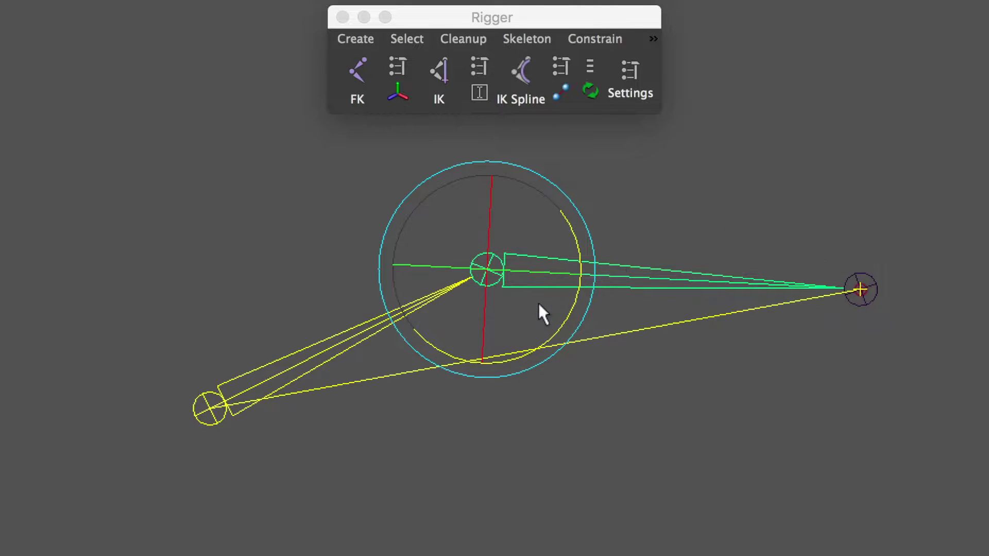
click(861, 290)
key(w)
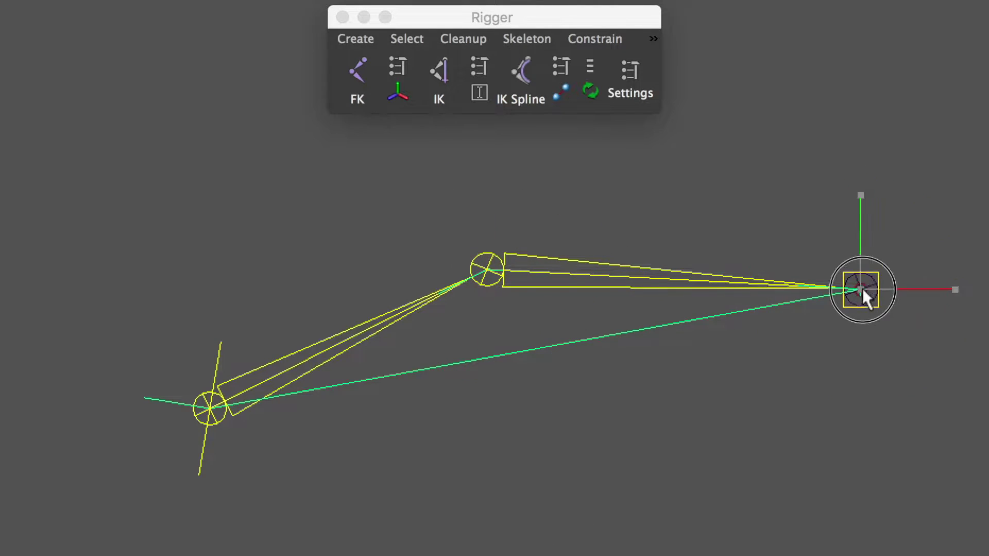
mouse_move(859, 291)
mouse_down()
mouse_move(671, 419)
mouse_move(593, 381)
mouse_move(428, 435)
mouse_up()
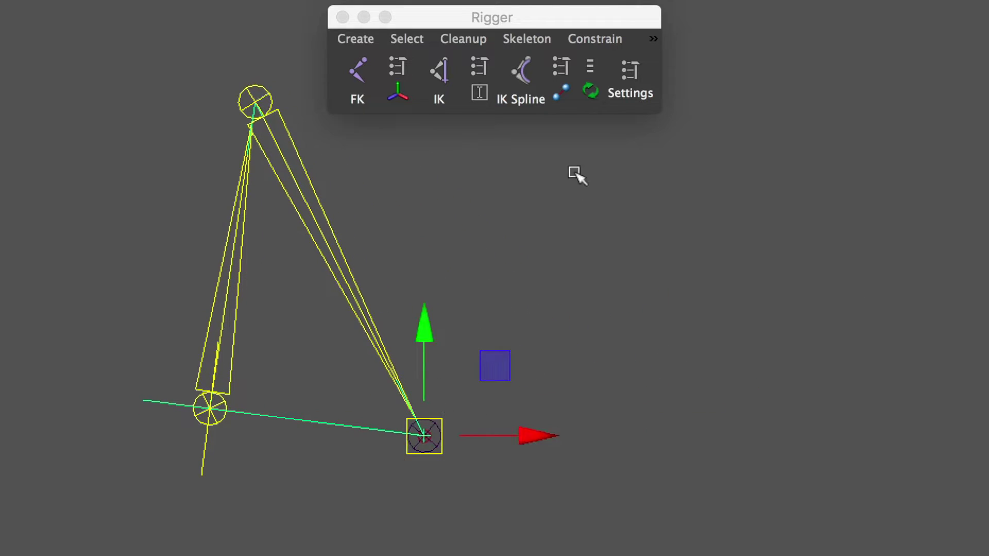
- Select the whole joint chain and reset it to its original pose
click(590, 66)
click(691, 138)
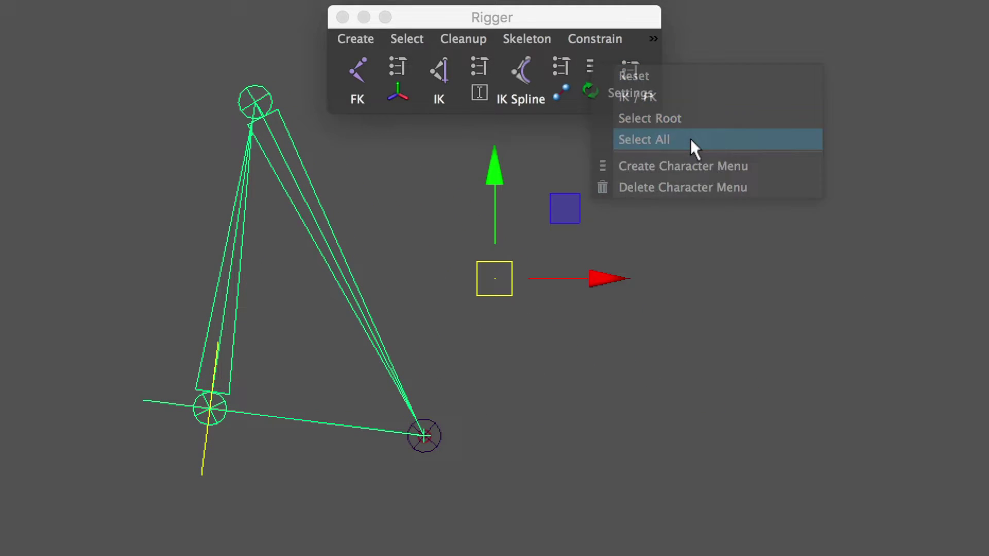
click(590, 65)
click(633, 77)
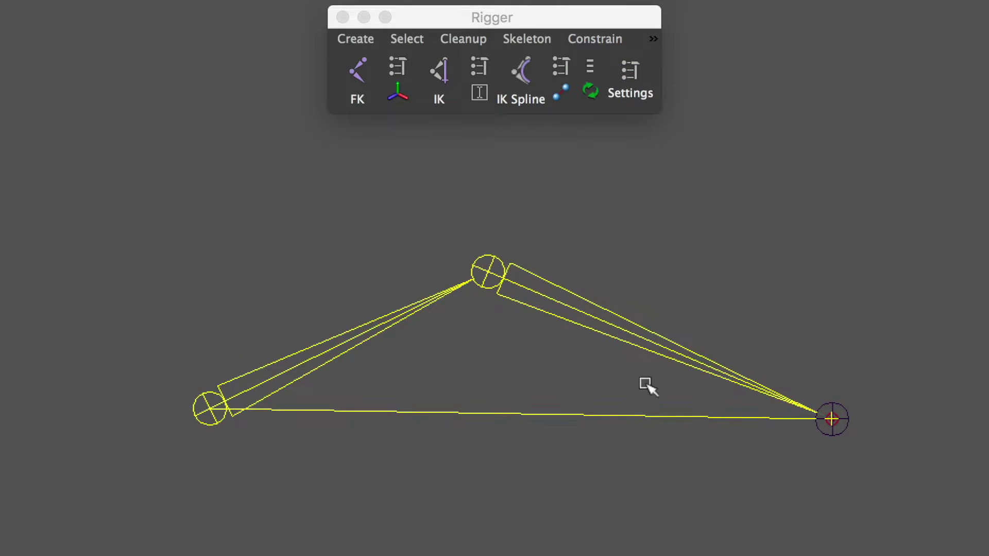
- Draw a new arm joint chain from left to right and select its end joint
click(355, 77)
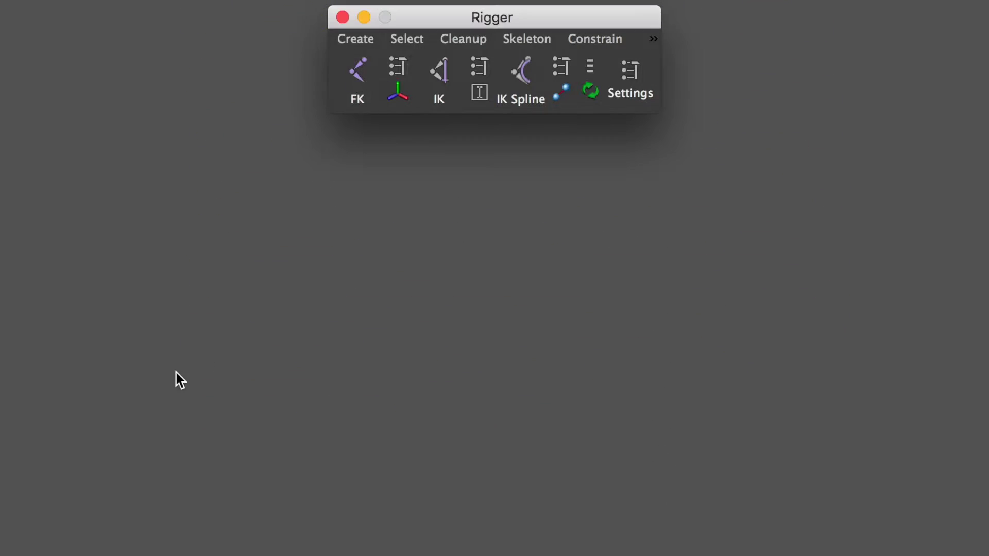
click(170, 379)
click(822, 391)
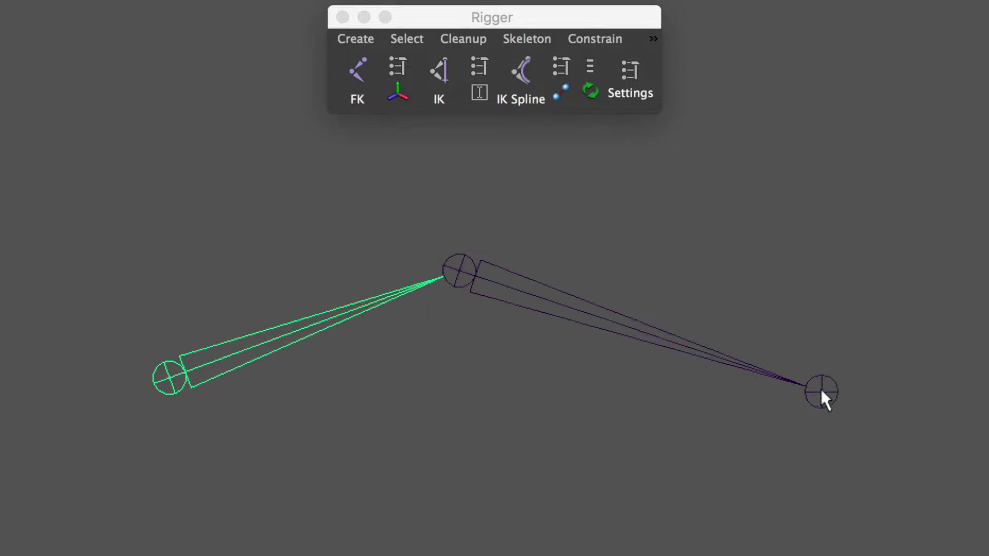
click(821, 389)
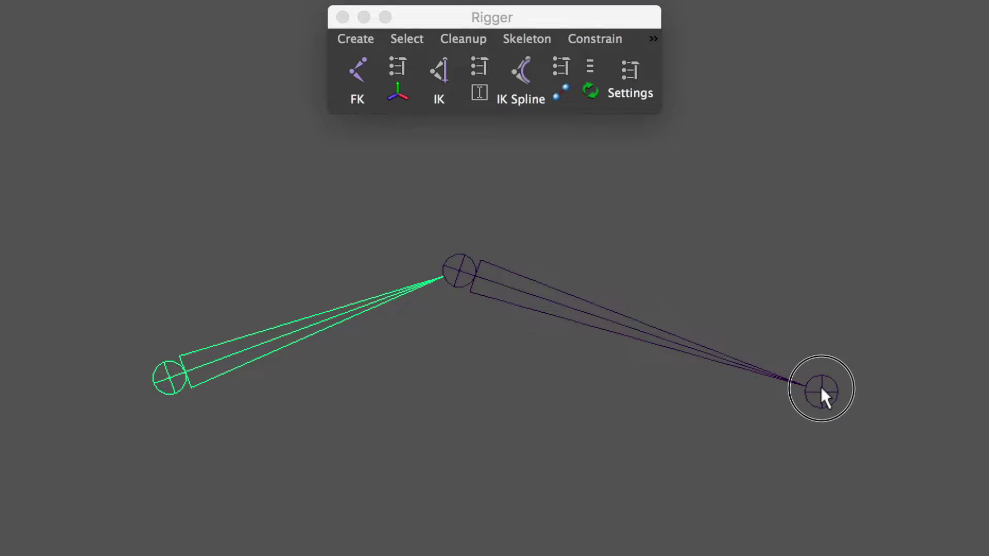
- Create an IK handle with Auto Stretch and Save Volume on, then stretch it far right
click(481, 69)
click(368, 298)
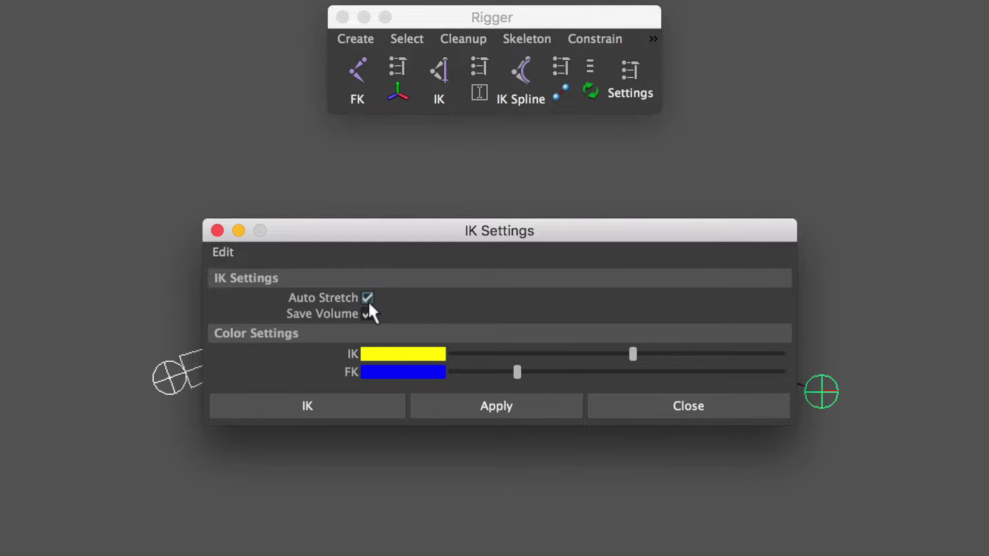
click(325, 407)
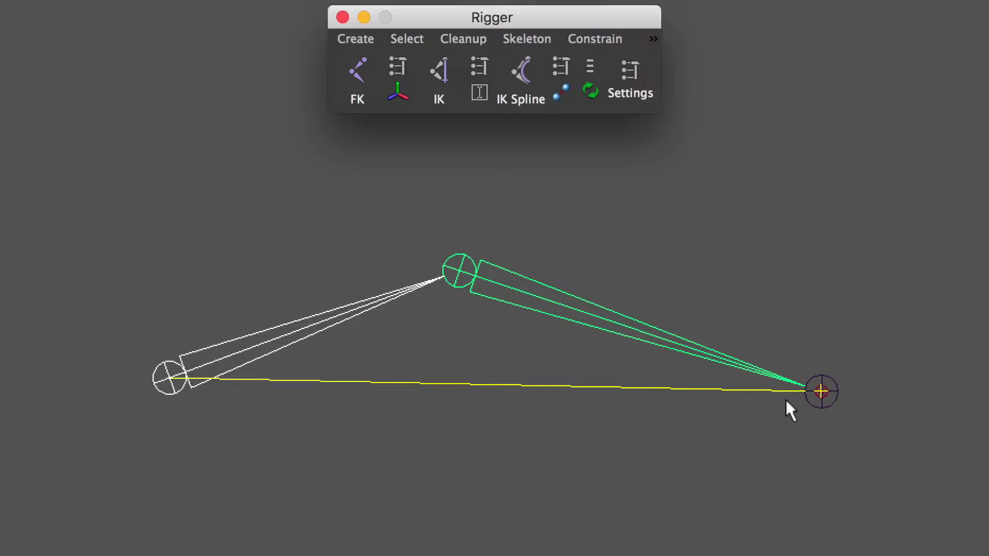
click(822, 391)
alt+right_drag(883, 433, 548, 360)
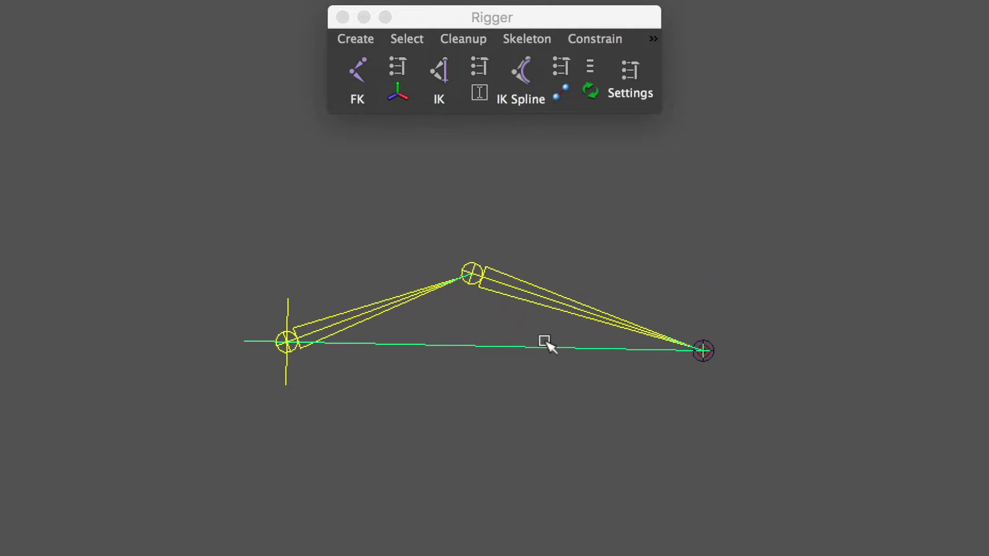
mouse_move(696, 359)
mouse_down()
mouse_move(693, 294)
mouse_move(746, 376)
mouse_move(526, 363)
mouse_move(921, 384)
mouse_move(583, 357)
mouse_move(886, 362)
mouse_up()
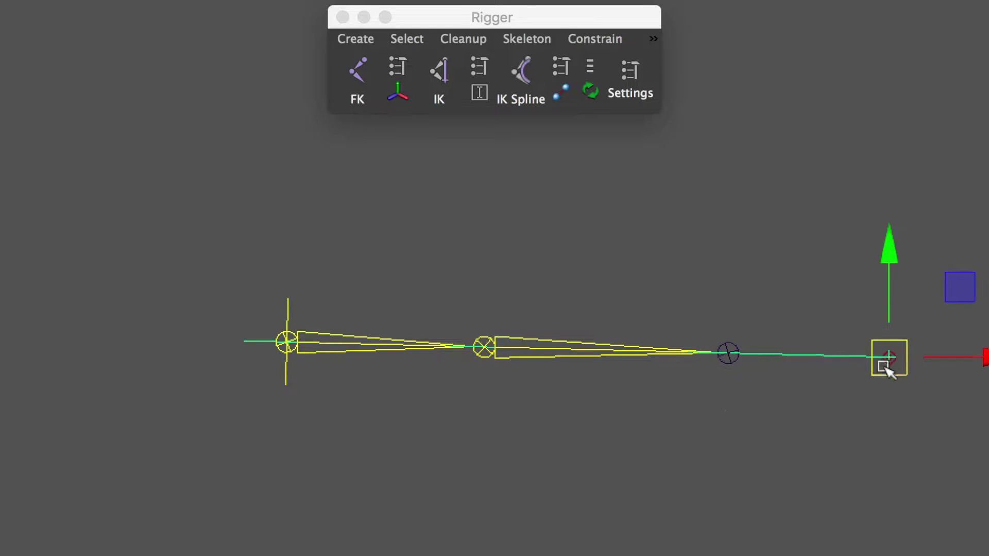
- Set Auto Stretch to Yes on joint1_ik_ctrl and drag the control to test stretching
key(ctrl+a)
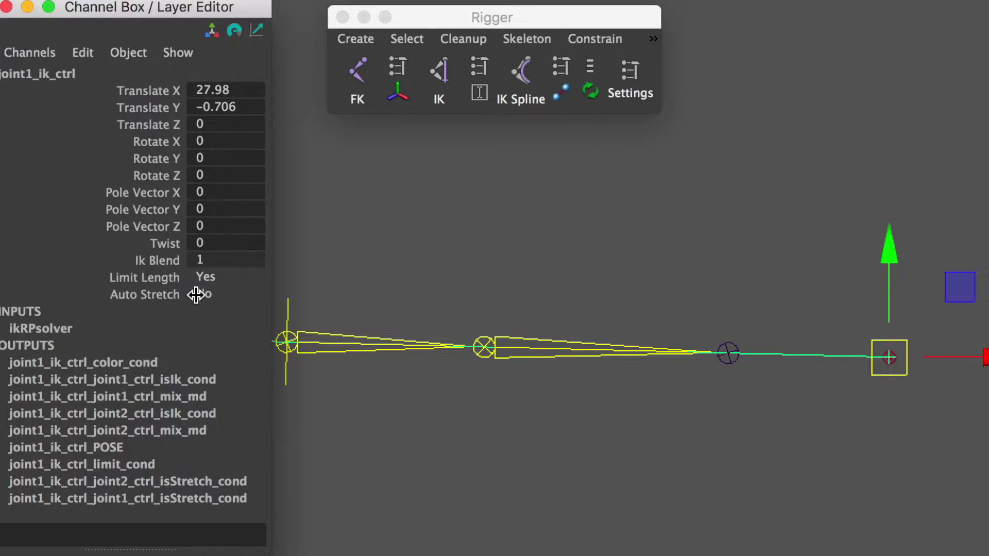
click(219, 296)
click(237, 336)
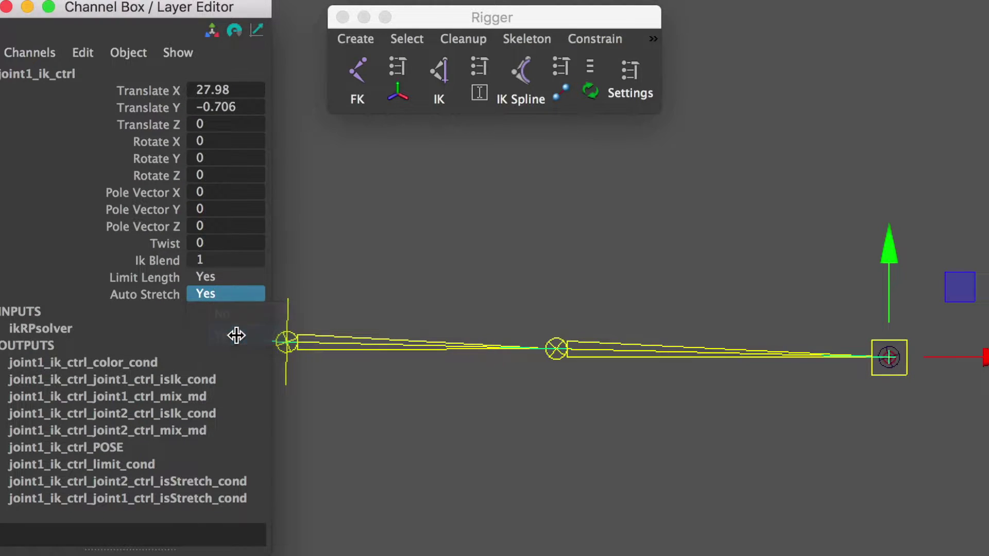
click(7, 7)
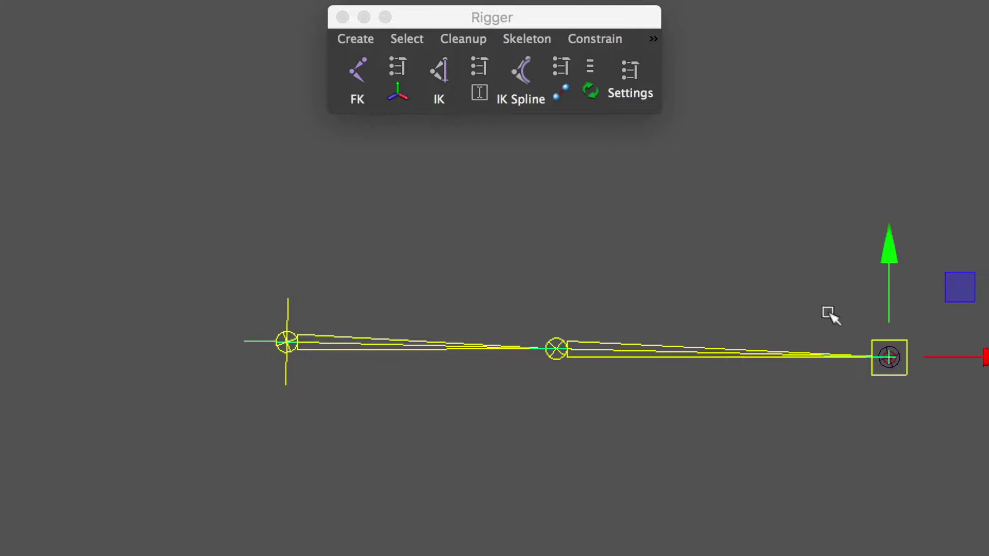
mouse_move(889, 355)
mouse_down()
mouse_move(885, 295)
mouse_move(634, 375)
mouse_move(830, 474)
mouse_move(638, 375)
mouse_up()
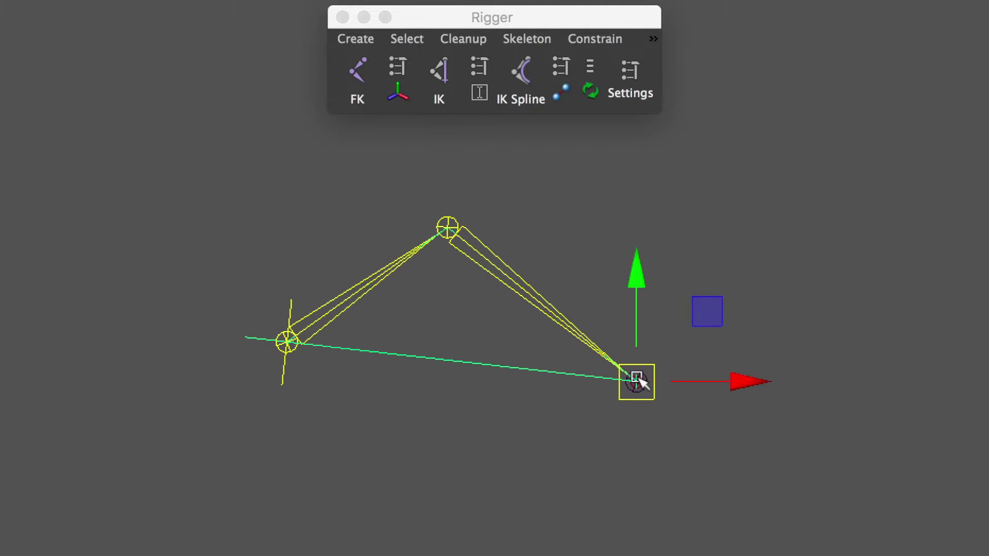
- Set Limit Length to No on joint1_ik_ctrl and move the control to bend the chain
key(ctrl+a)
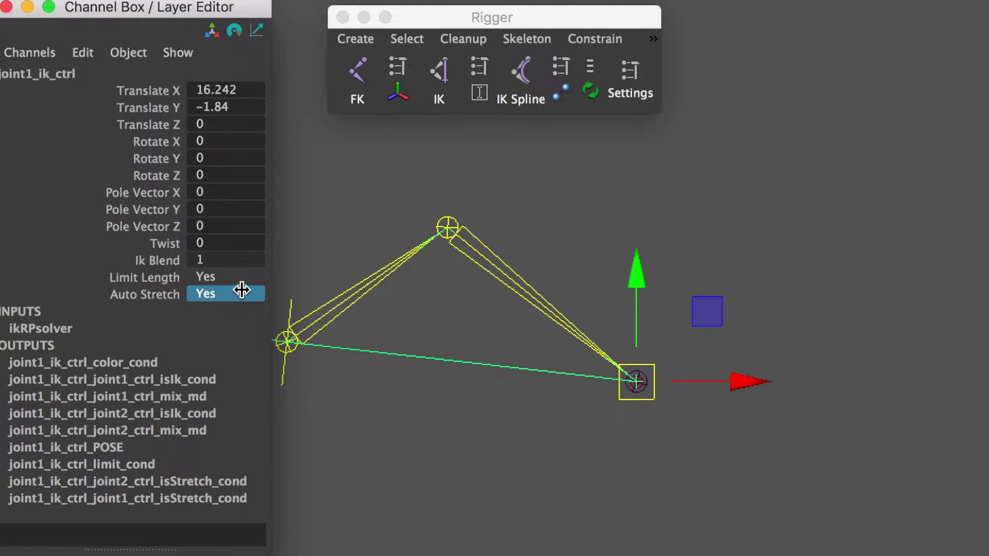
click(221, 278)
click(244, 299)
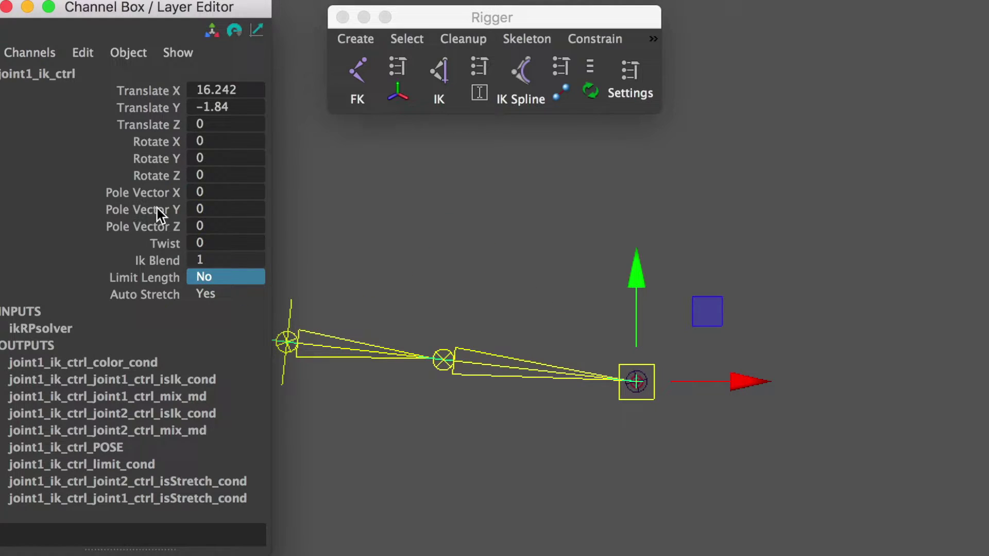
click(8, 7)
mouse_move(632, 377)
mouse_down()
mouse_move(482, 360)
mouse_move(890, 314)
mouse_move(508, 316)
mouse_move(876, 234)
mouse_move(497, 374)
mouse_move(728, 199)
mouse_move(707, 481)
mouse_move(432, 283)
mouse_move(771, 217)
mouse_move(762, 497)
mouse_move(506, 370)
mouse_move(697, 332)
mouse_up()
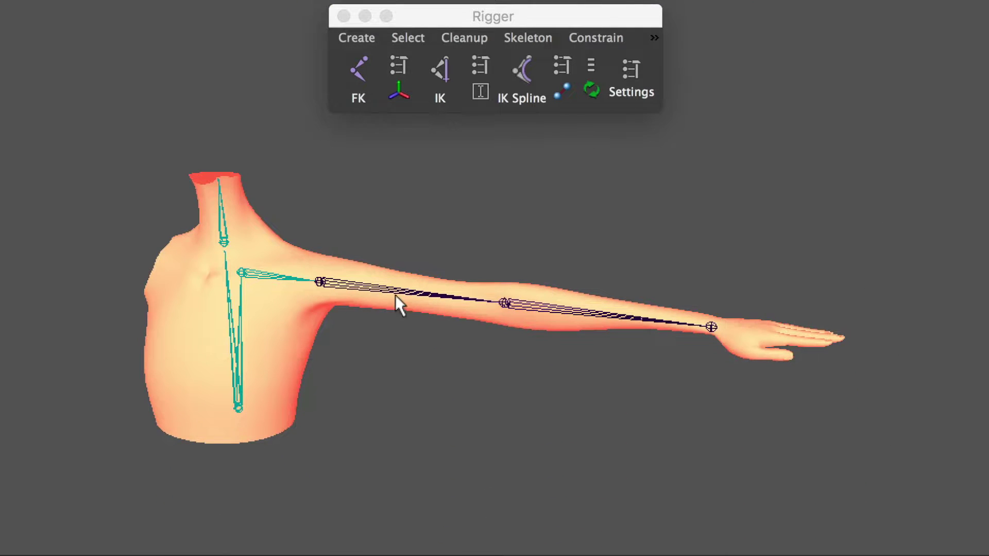
- Reset the Rigger settings, add IK from shoulder to wrist, and drag the wrist control to test
click(488, 65)
click(597, 71)
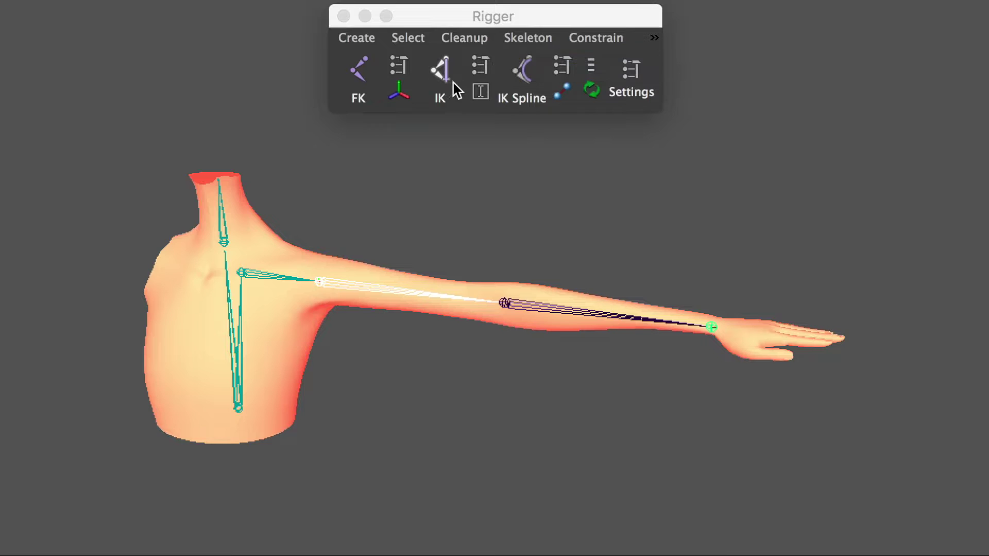
click(441, 76)
mouse_move(714, 335)
mouse_down()
mouse_move(569, 401)
mouse_move(716, 331)
mouse_up()
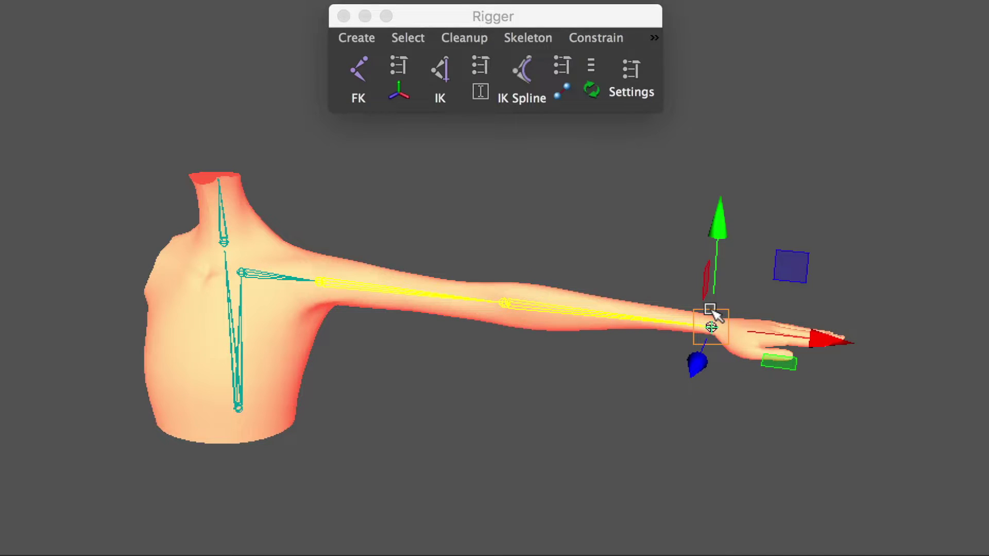
click(593, 67)
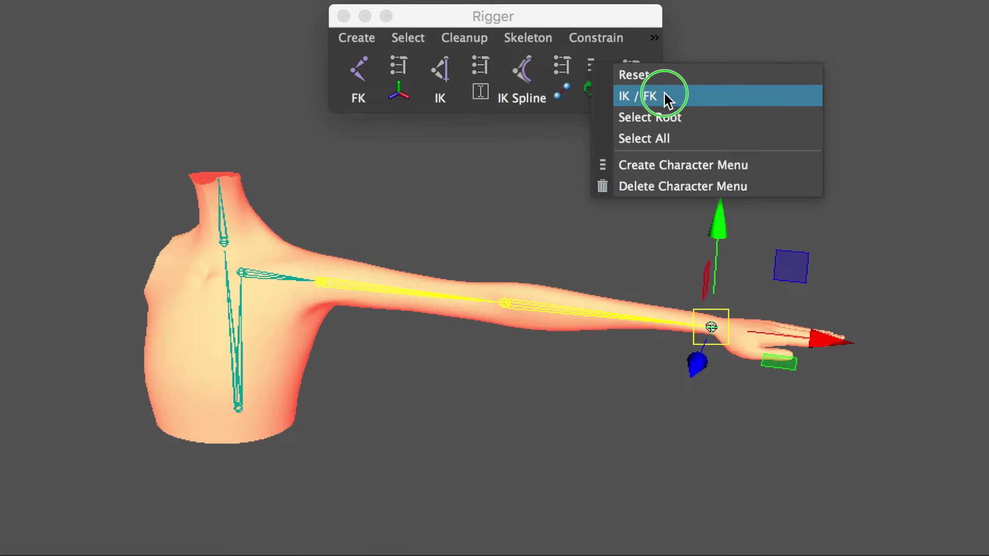
- Switch the arm to FK and rotate the shoulder to swing the arm down
click(664, 94)
click(424, 294)
key(e)
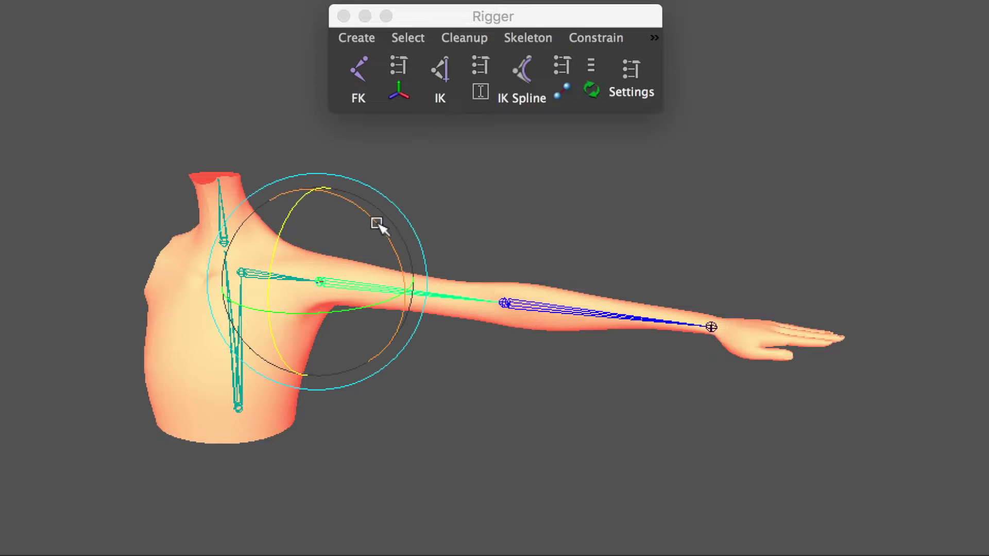
mouse_move(379, 220)
mouse_down()
mouse_move(371, 357)
mouse_move(711, 273)
mouse_move(487, 268)
mouse_move(343, 304)
mouse_up()
- Match the IK handle to the FK pose and enable the arm's IK handle
key(w)
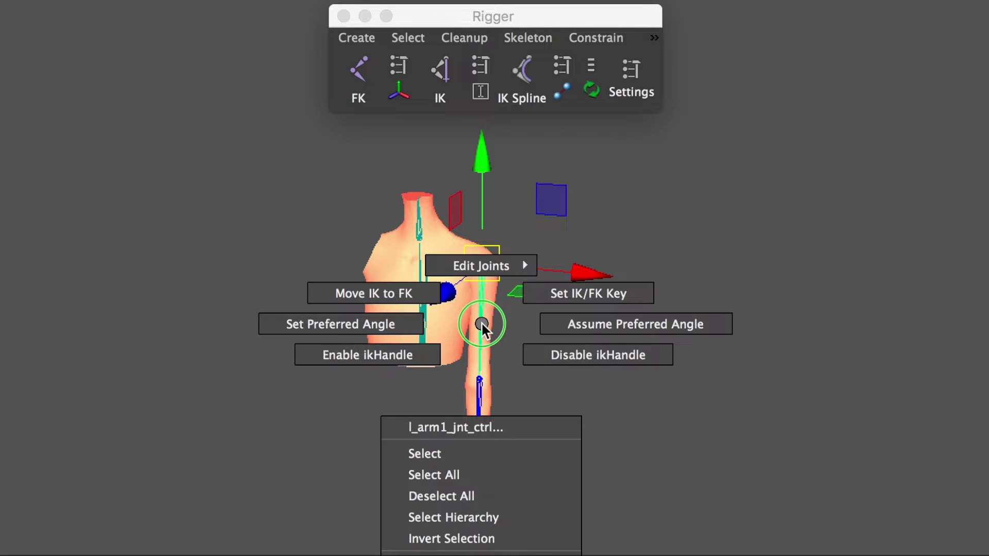
right_drag(491, 316, 407, 289)
right_drag(482, 336, 398, 367)
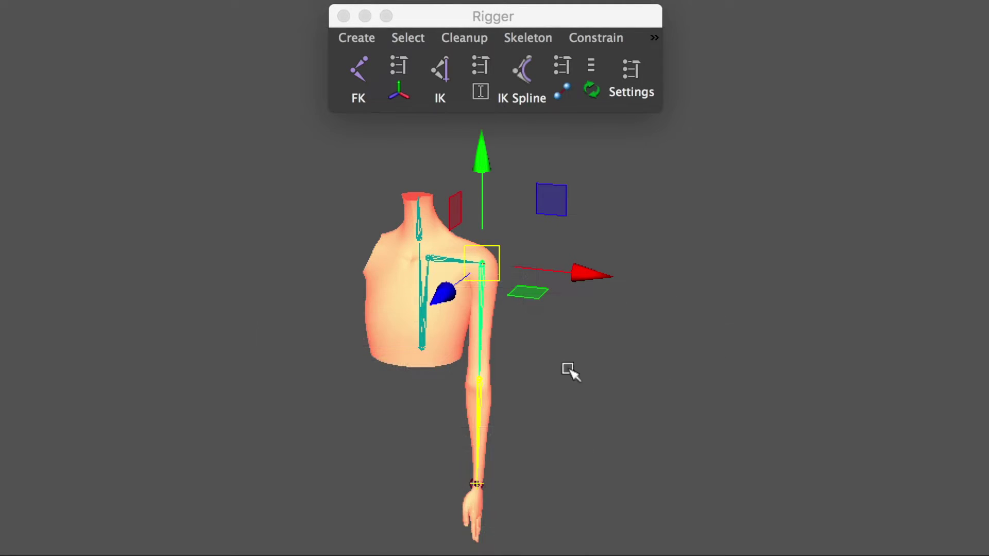
click(430, 345)
- Move the rig up-right and rotate the torso control around its vertical axis
mouse_move(420, 347)
mouse_down()
mouse_move(443, 303)
mouse_move(402, 322)
mouse_move(411, 397)
mouse_move(387, 362)
mouse_up()
alt+right_drag(623, 382, 536, 254)
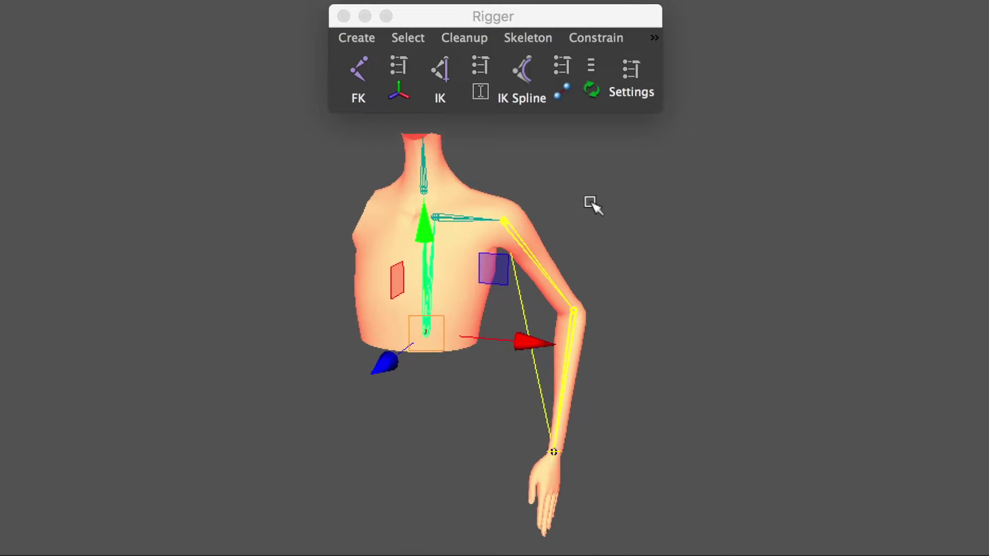
key(e)
mouse_move(467, 356)
mouse_down()
mouse_move(501, 365)
mouse_move(411, 361)
mouse_move(438, 335)
mouse_move(442, 380)
mouse_move(452, 382)
mouse_move(462, 410)
mouse_move(504, 409)
mouse_move(447, 413)
mouse_move(503, 409)
mouse_move(496, 411)
mouse_up()
- Move the wrist IK control to swing the arm in and out, then adjust the elbow aim
click(571, 453)
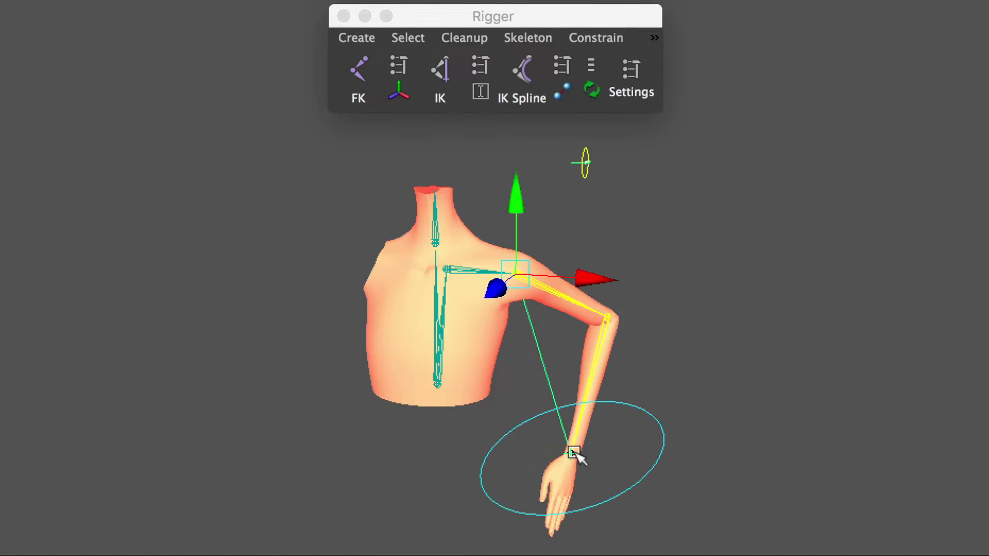
mouse_move(597, 420)
mouse_down()
mouse_move(585, 408)
mouse_move(545, 407)
mouse_move(570, 393)
mouse_up()
drag(503, 294, 545, 263)
mouse_move(599, 245)
mouse_down()
mouse_move(651, 261)
mouse_move(611, 258)
mouse_up()
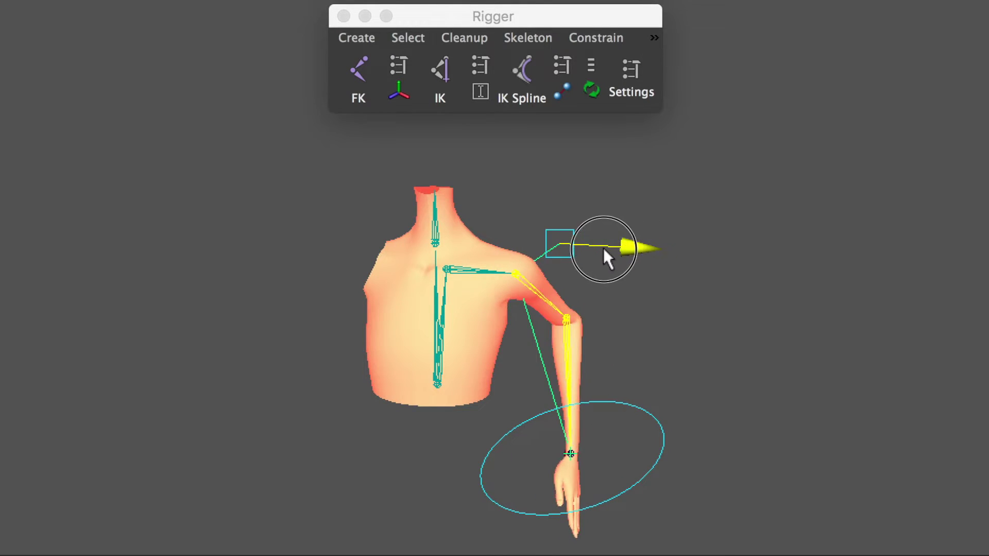
- Rotate the spine root control back and forth, then select all the rig's joints
click(437, 354)
key(e)
mouse_move(459, 416)
mouse_down()
mouse_move(503, 404)
mouse_move(394, 410)
mouse_move(486, 402)
mouse_move(484, 410)
mouse_move(497, 393)
mouse_up()
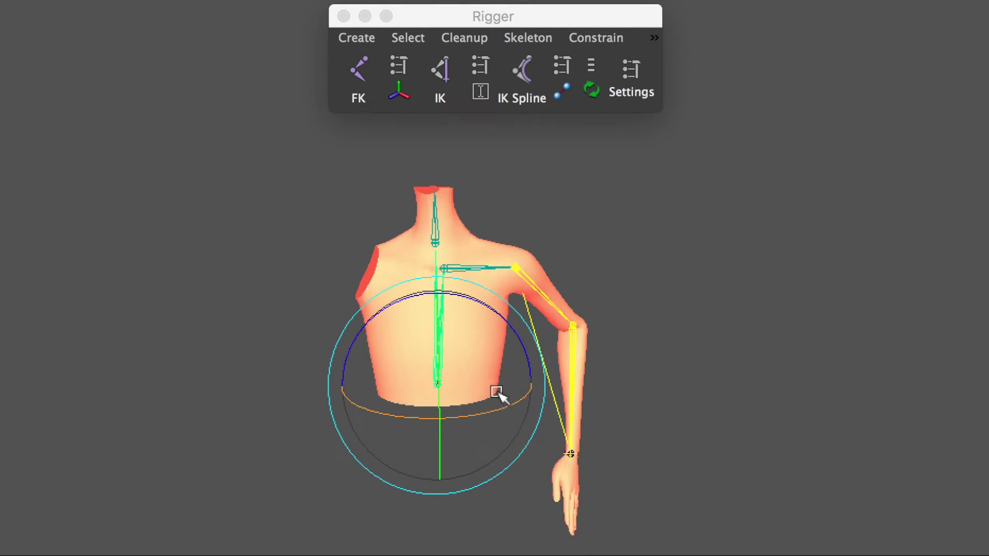
click(591, 66)
click(654, 140)
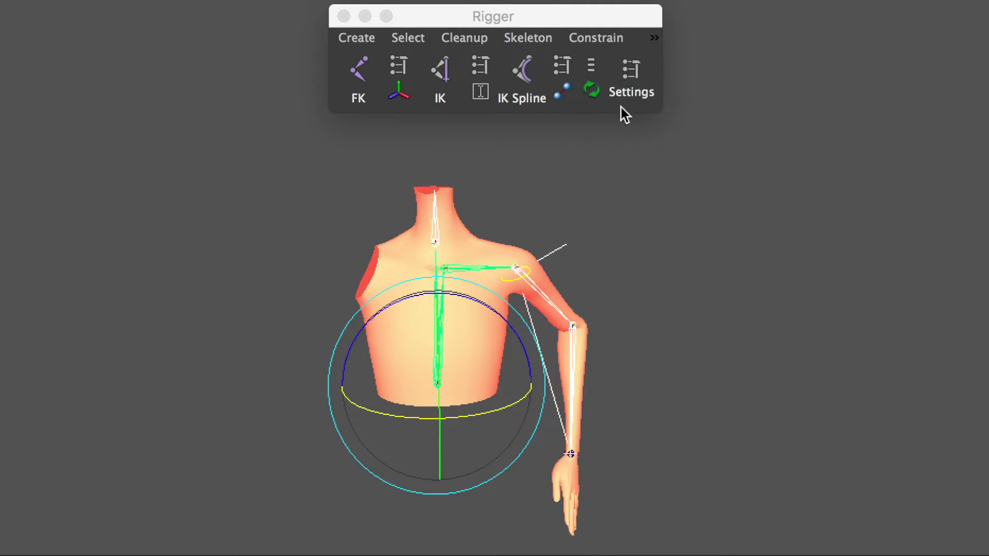
click(591, 64)
- Reset the arm to its rest pose and box-select the wrist IK control from a side view
click(639, 75)
alt+drag(629, 221, 502, 246)
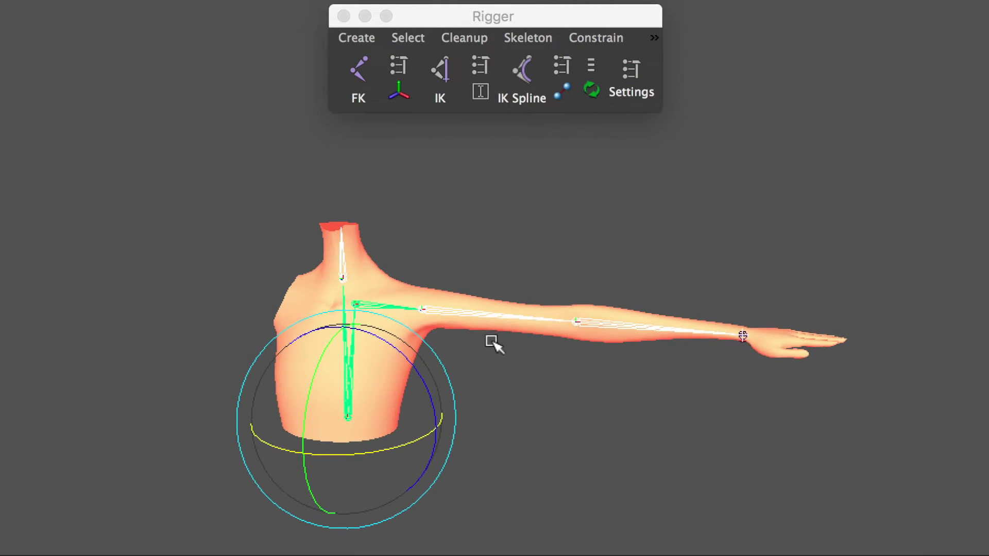
click(503, 247)
mouse_move(451, 212)
alt+mouse_down()
mouse_move(668, 274)
mouse_move(581, 262)
alt+mouse_up()
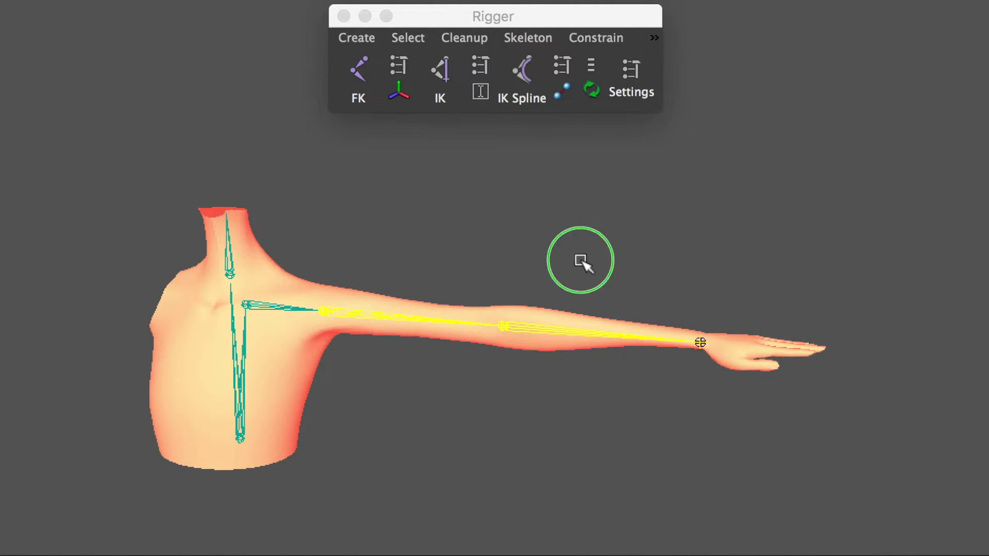
drag(651, 275, 690, 352)
key(w)
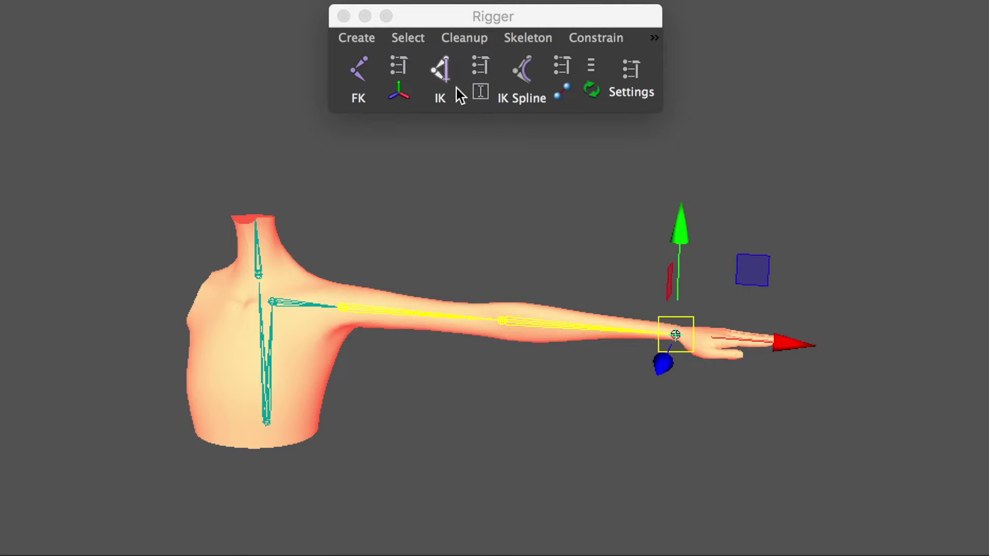
- Make the arm's IK stretchy with Auto Stretch set to Yes, test it, then undo the pull
right_click(457, 88)
click(571, 143)
key(ctrl+a)
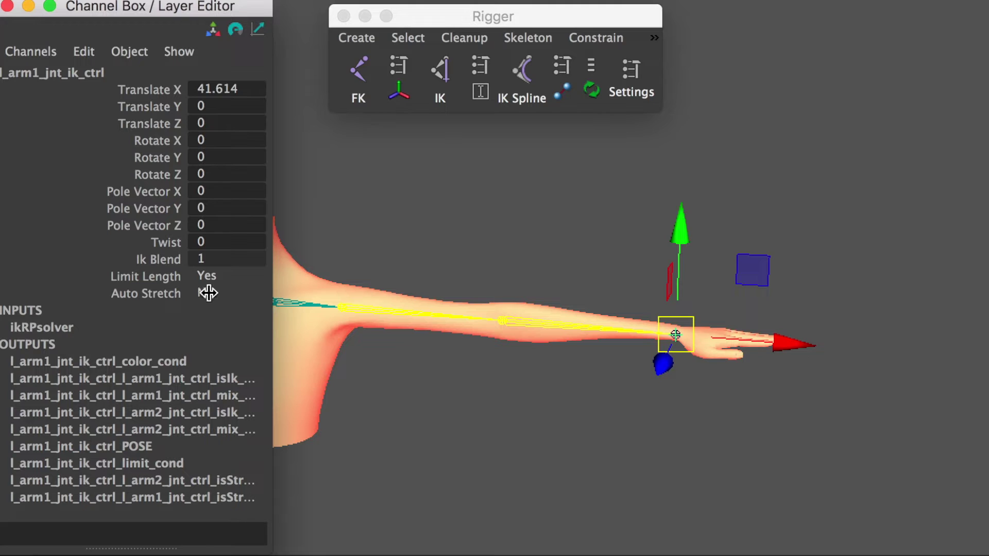
click(209, 293)
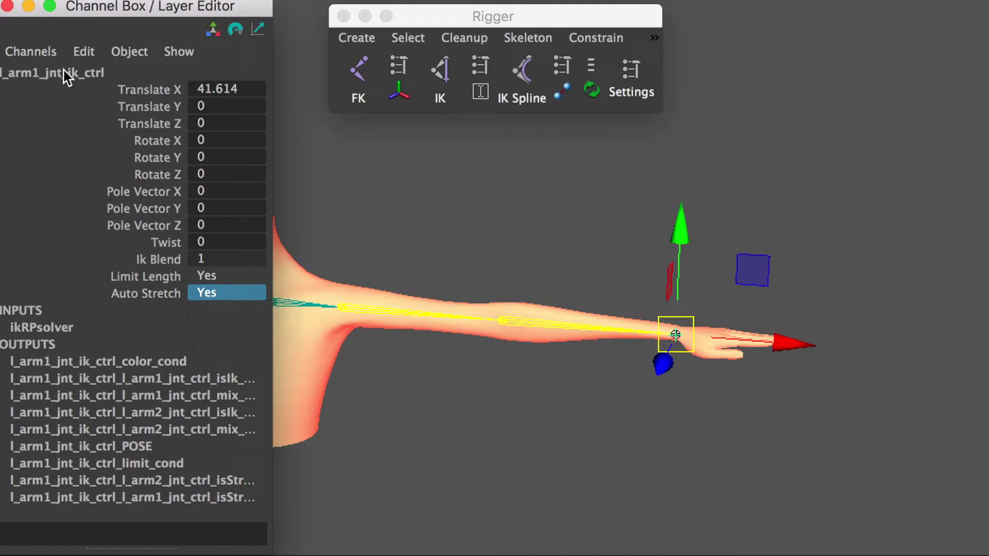
click(8, 6)
mouse_move(676, 335)
mouse_down()
mouse_move(602, 310)
mouse_move(777, 412)
mouse_move(876, 258)
mouse_move(640, 273)
mouse_move(765, 369)
mouse_up()
key(ctrl+z)
click(490, 211)
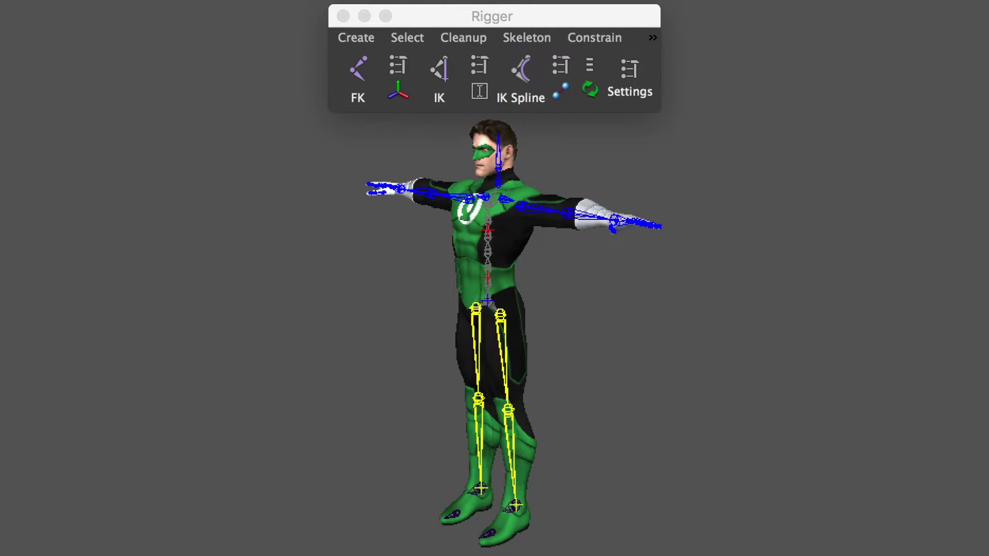
- Frame the legs and test-swing a leg with the foot control, then undo
click(516, 505)
key(f)
click(681, 355)
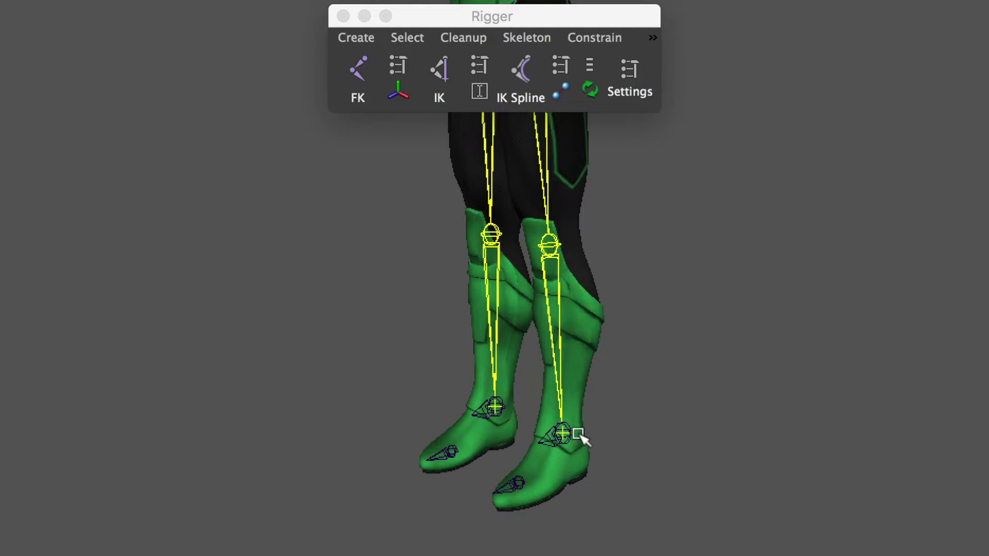
drag(514, 385, 523, 307)
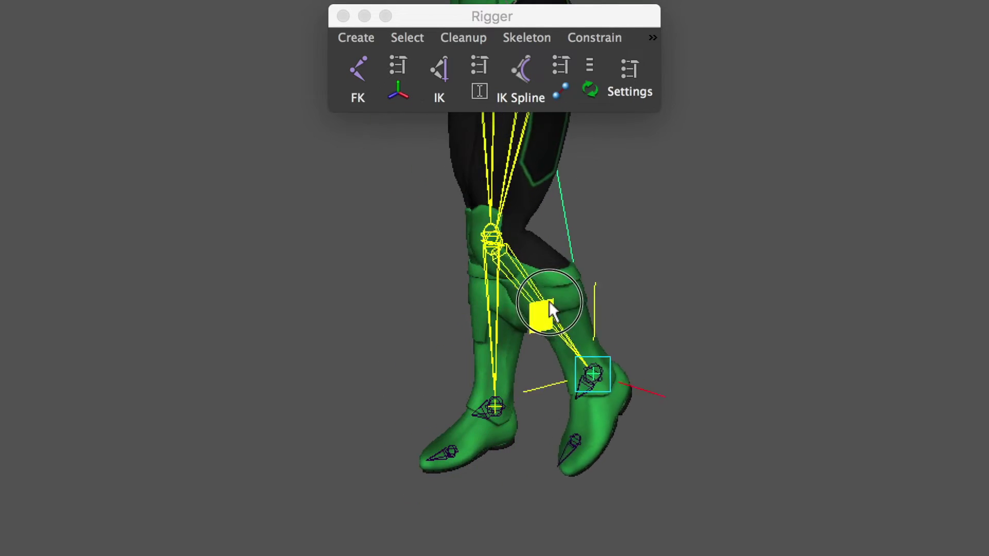
key(ctrl+z)
- Lower the hip root so the knees bend, then undo to straighten the legs
click(548, 194)
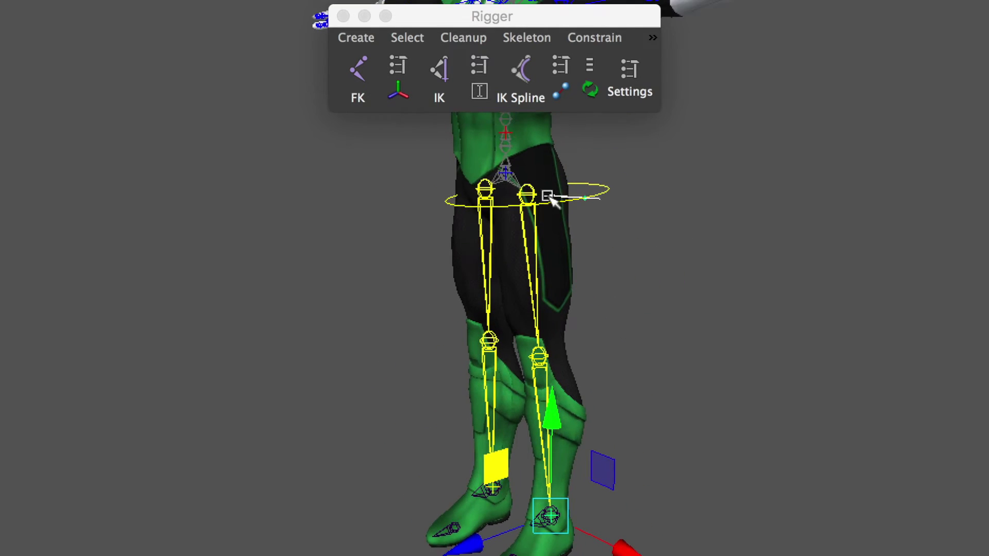
key(w)
key(f)
drag(497, 141, 495, 181)
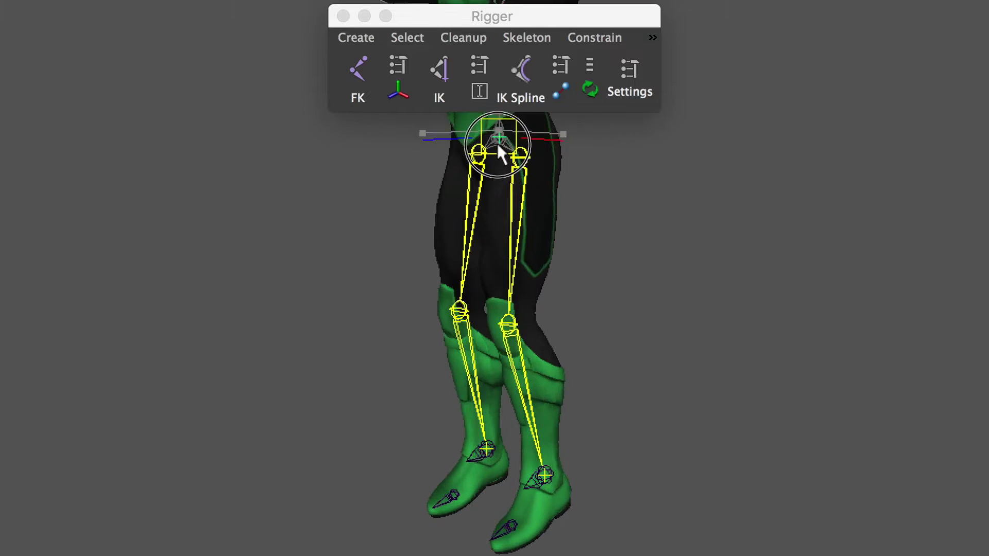
key(ctrl+z)
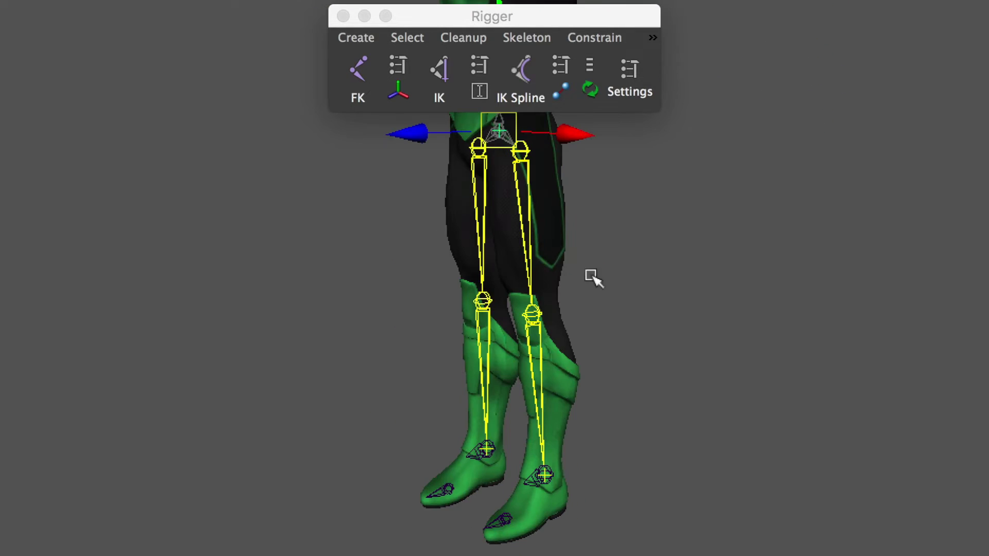
- Rotate the right foot at the ankle and at the toe controls
mouse_move(592, 276)
alt+right_down()
mouse_move(670, 325)
mouse_move(577, 341)
alt+right_up()
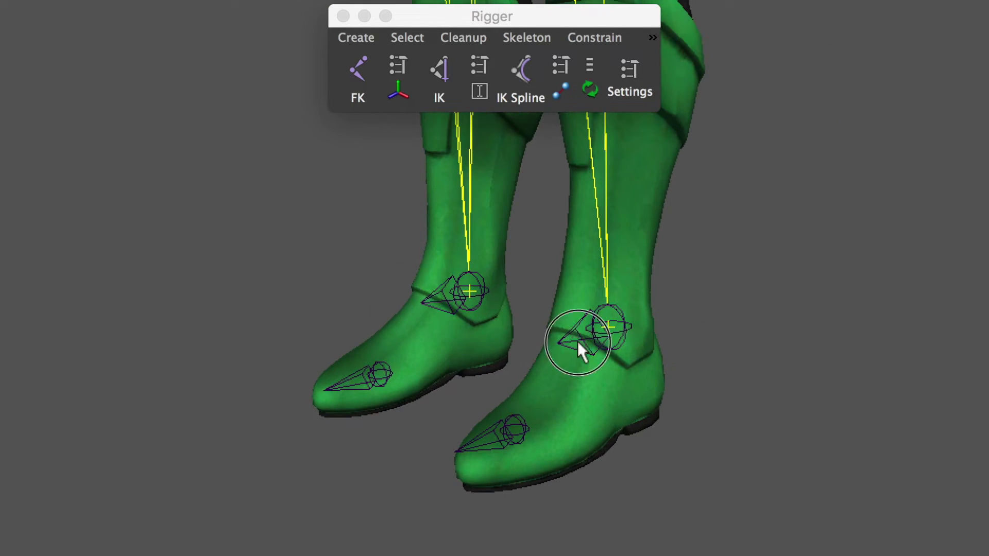
click(577, 341)
key(e)
mouse_move(553, 309)
mouse_down()
mouse_move(557, 274)
mouse_move(567, 286)
mouse_up()
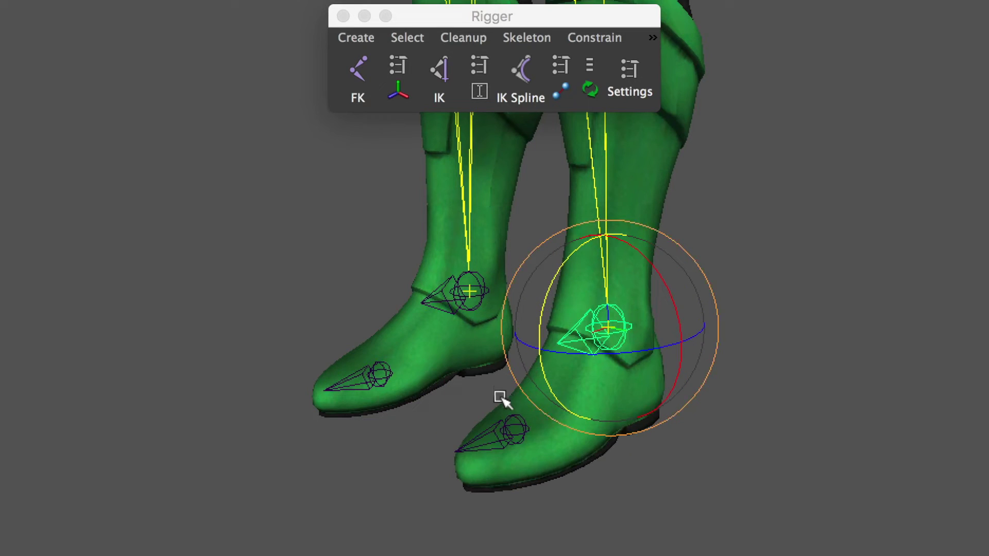
click(513, 426)
drag(481, 388, 485, 355)
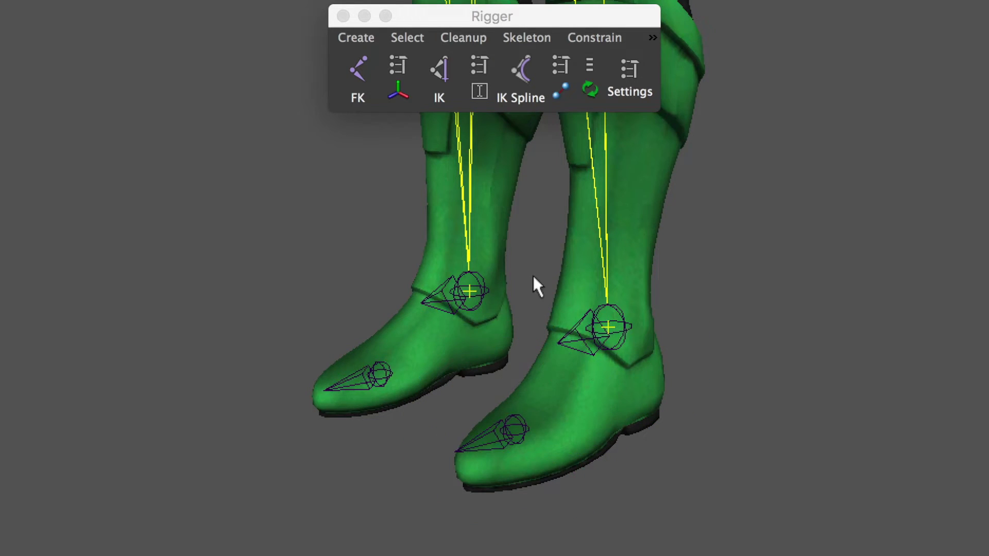
- Select the left ankle, left toe and right toe foot controls together
click(450, 311)
shift+click(369, 385)
shift+click(492, 438)
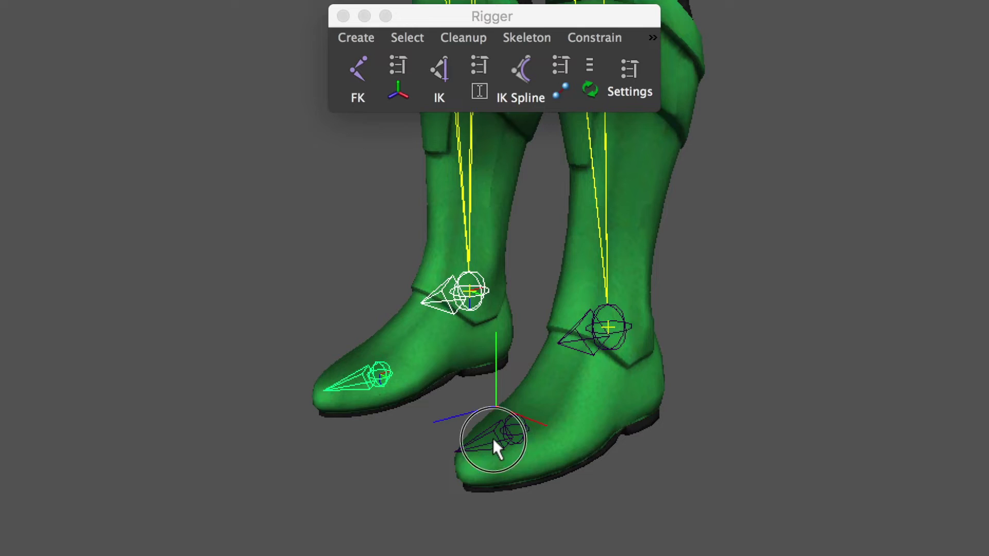
- Create an IK handle for each selected foot control and raise the right ankle to test
click(439, 71)
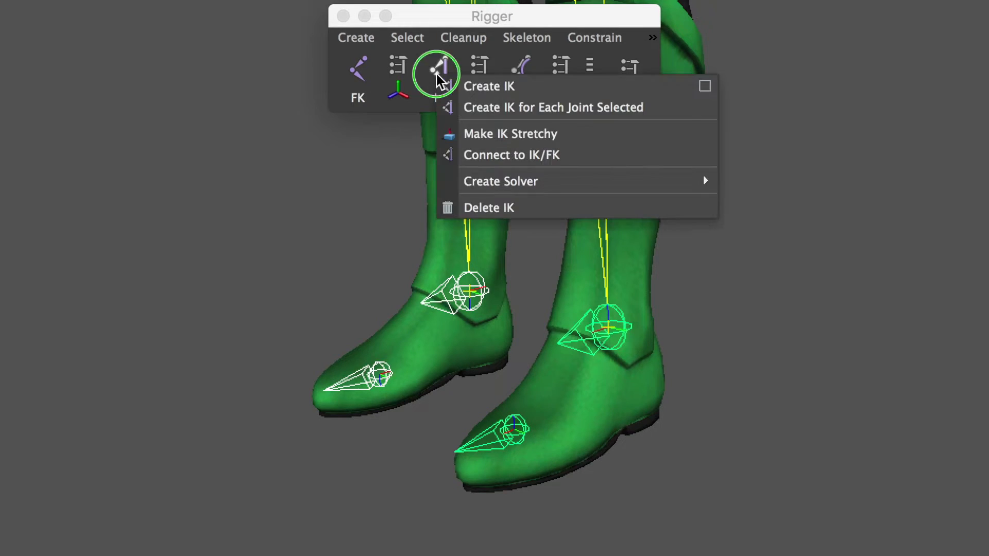
click(573, 115)
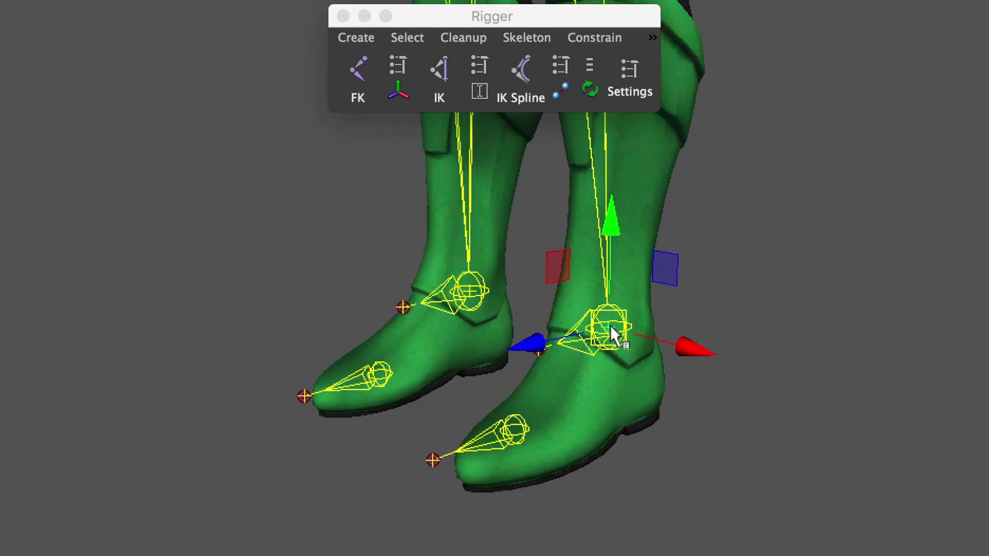
drag(613, 334, 605, 222)
key(ctrl+z)
drag(558, 267, 536, 206)
- Move the pelvis root joint so the legs crouch
scroll(588, 187, down, 5)
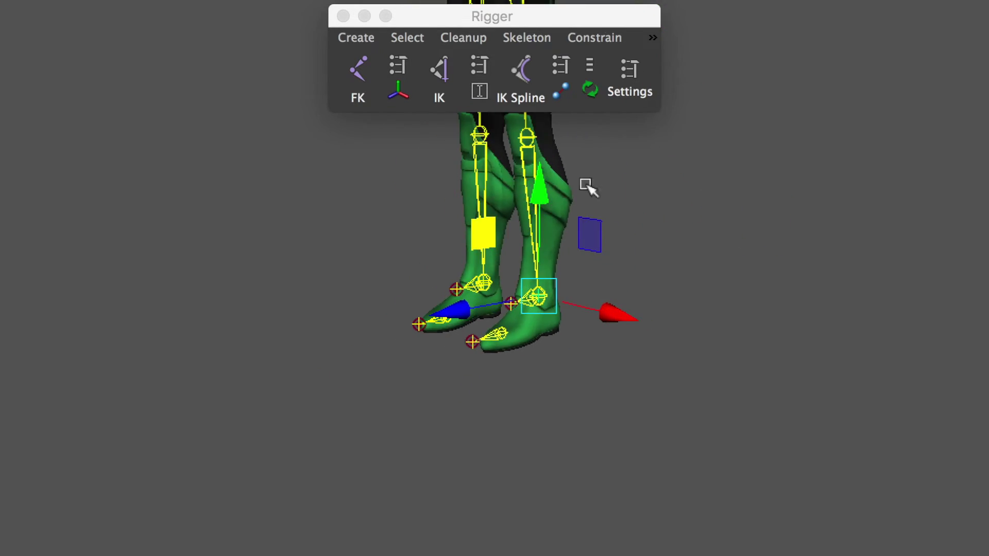
scroll(587, 186, down, 3)
click(491, 158)
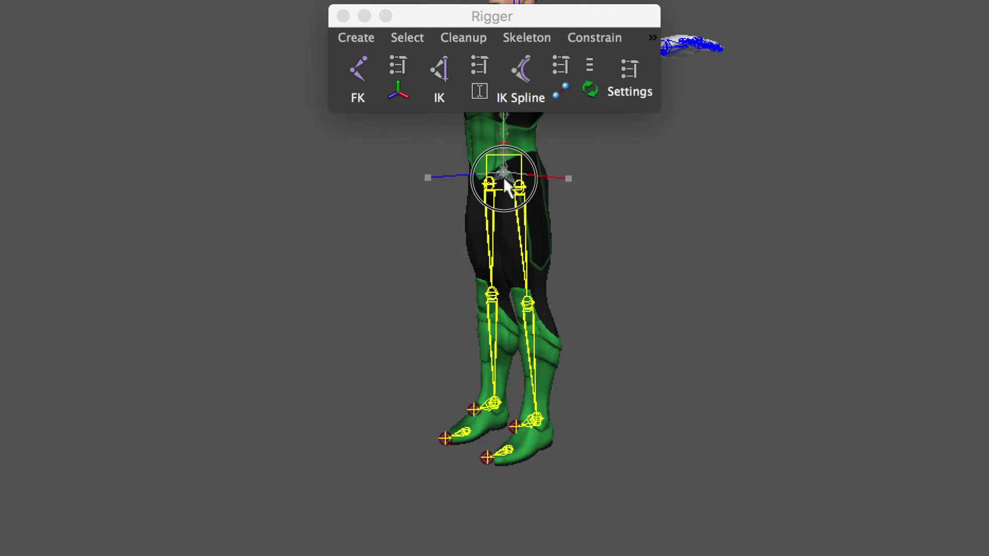
mouse_move(505, 181)
mouse_down()
mouse_move(511, 232)
mouse_move(484, 174)
mouse_move(495, 268)
mouse_move(500, 178)
mouse_up()
scroll(619, 382, up, 3)
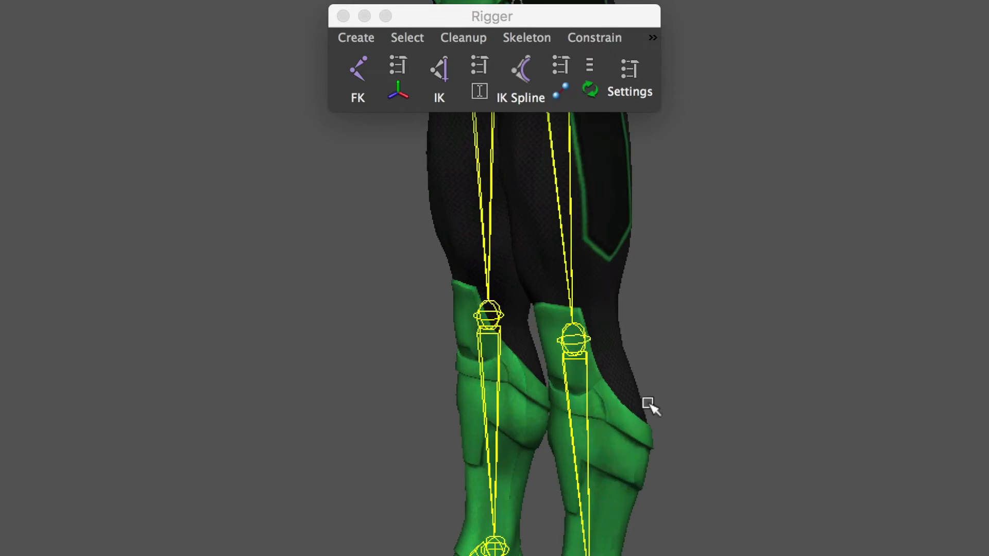
scroll(644, 371, up, 3)
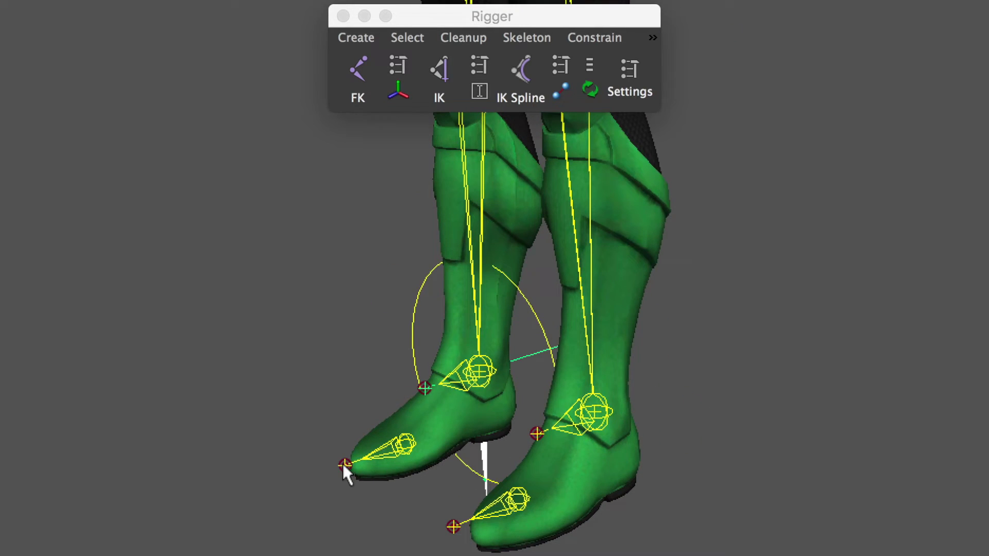
- Select the left toe, right toe and right ankle controls and switch them to IK mode
shift+click(345, 466)
shift+click(453, 526)
shift+click(539, 434)
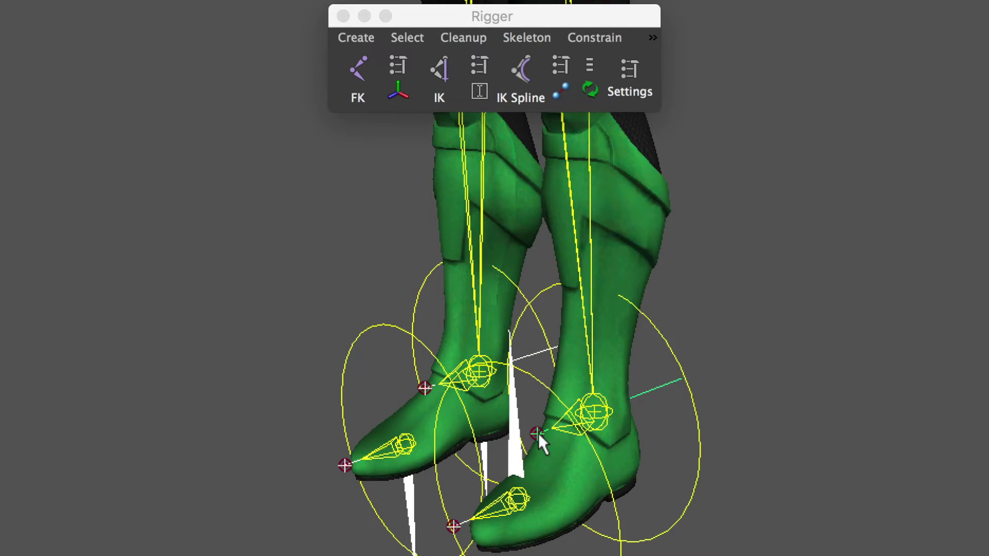
click(591, 69)
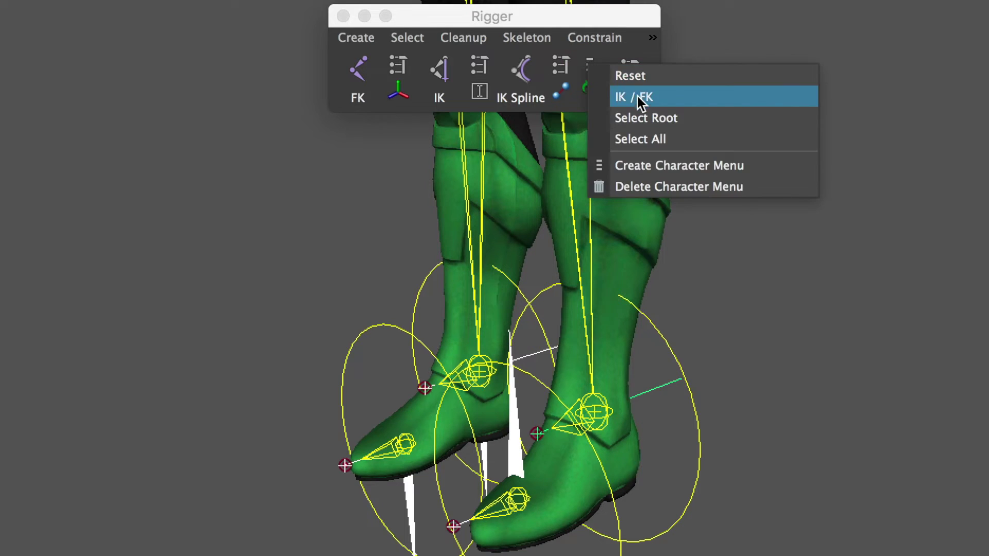
click(639, 98)
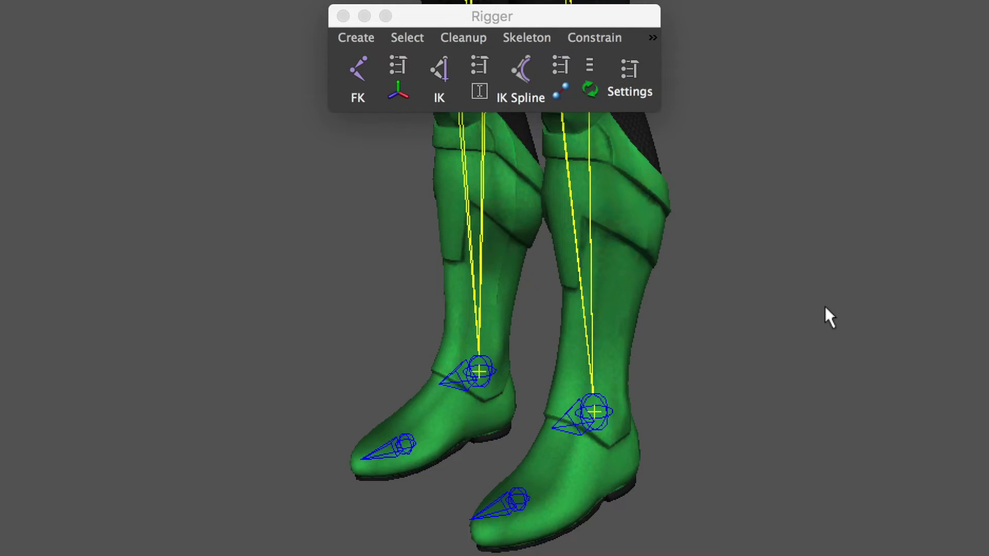
alt+middle_drag(830, 329, 808, 175)
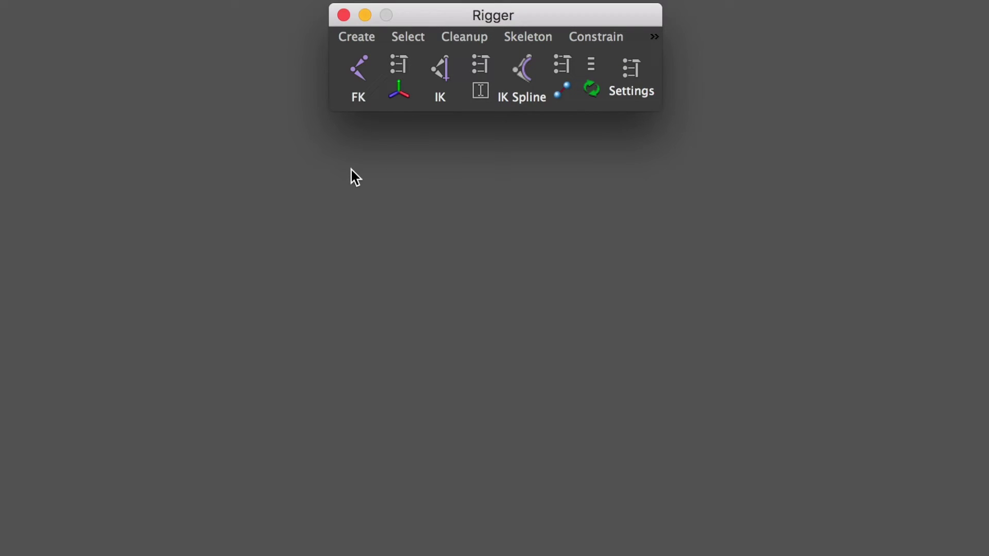
- Draw a six-joint zigzag joint chain down the viewport
click(361, 174)
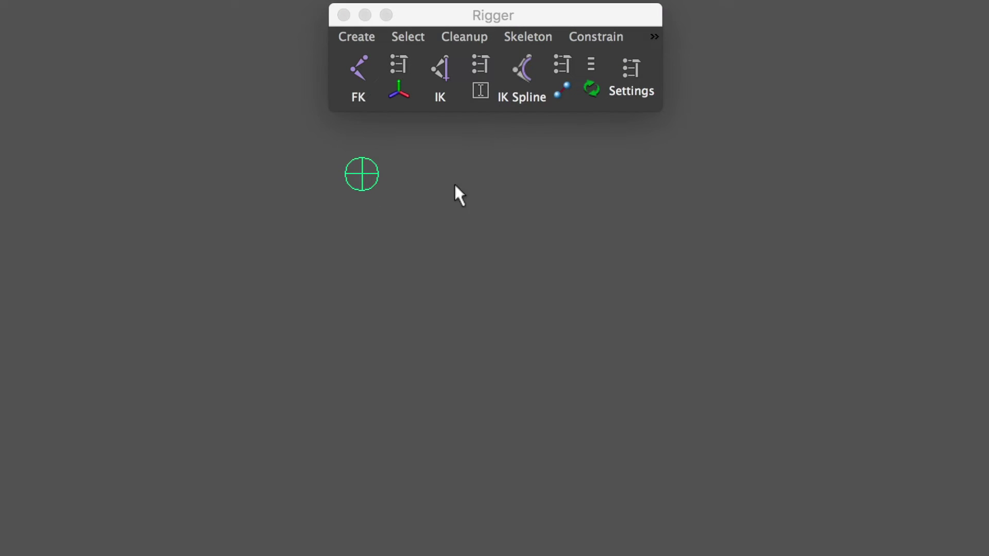
click(639, 219)
click(357, 294)
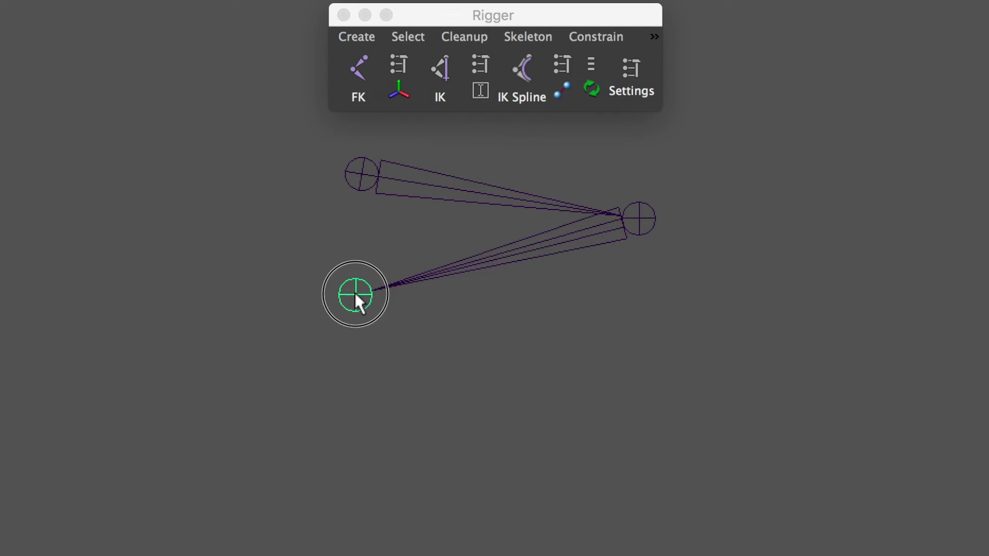
click(636, 325)
click(368, 394)
click(621, 428)
key(Return)
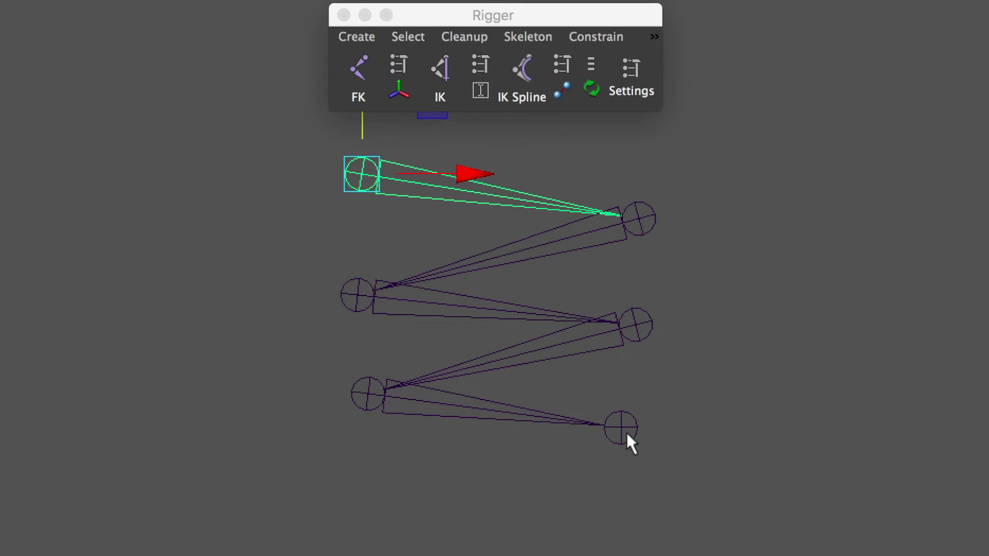
- Add a Spring Solver IK handle from the chain's root to its end joint
right_click(432, 82)
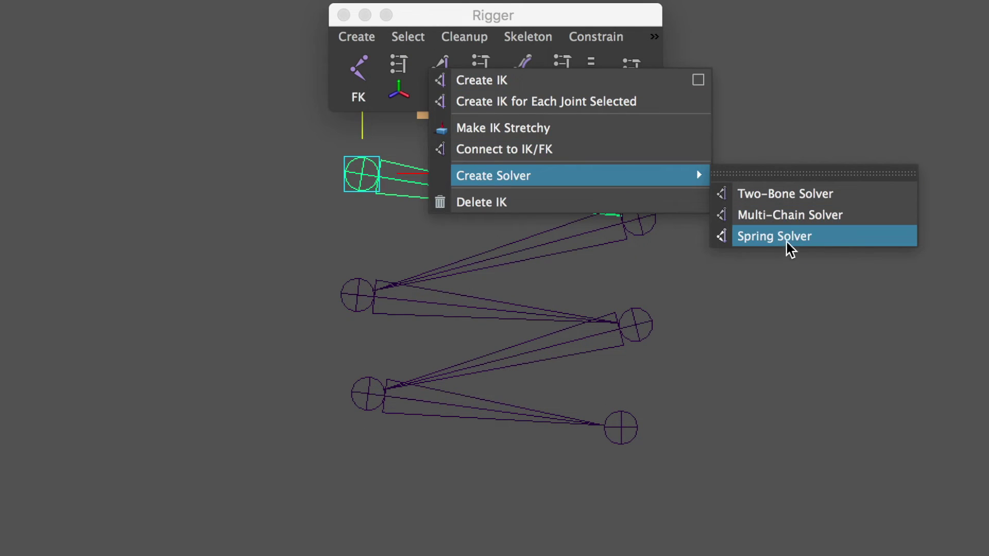
click(827, 239)
click(623, 420)
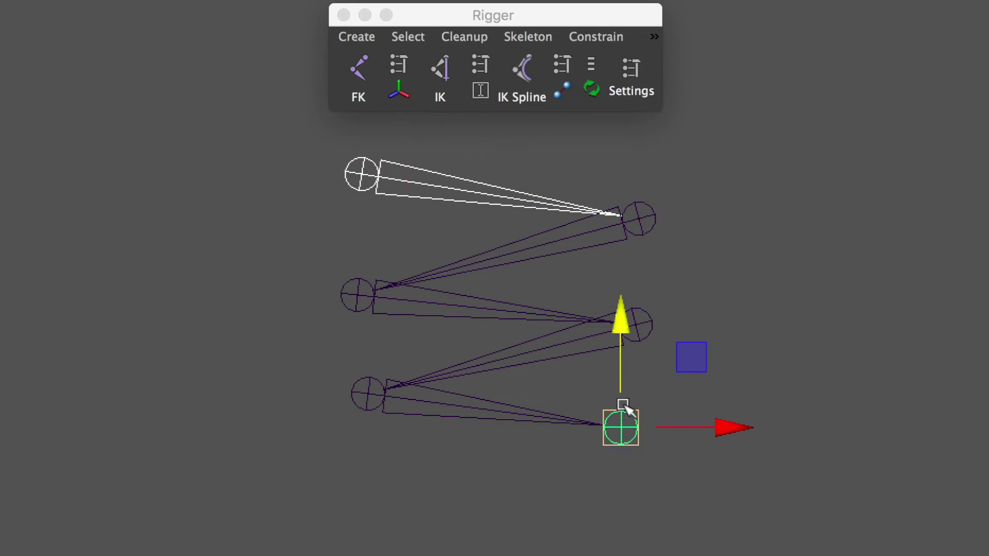
click(441, 75)
click(619, 427)
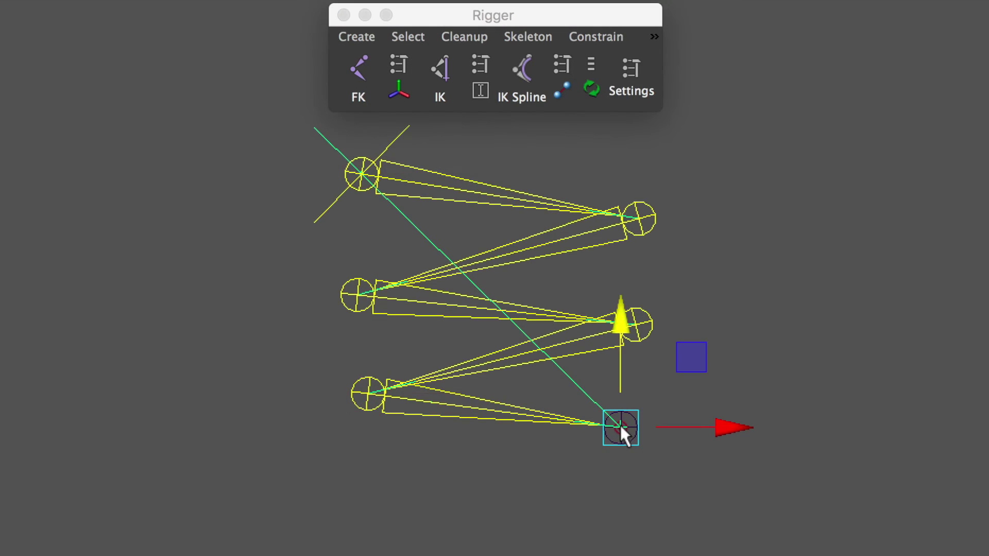
- Confirm the IK handle's solver is set to Spring Solver in the Attribute Editor
key(ctrl+a)
click(539, 456)
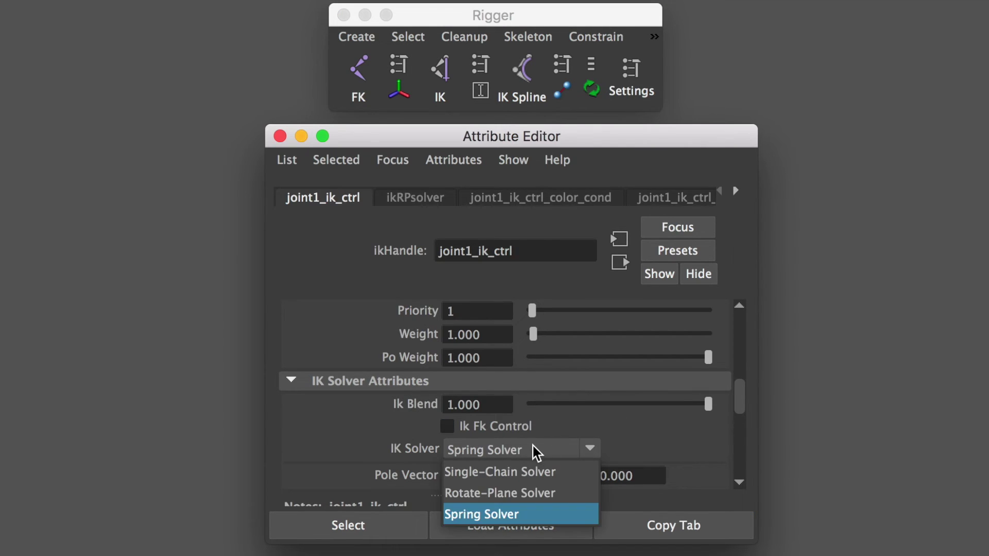
click(481, 514)
click(279, 136)
- Drag the spring IK handle up and down to test compression, then undo back
mouse_move(621, 311)
mouse_down()
mouse_move(674, 391)
mouse_move(618, 132)
mouse_up()
mouse_move(561, 216)
mouse_down()
mouse_move(562, 416)
mouse_move(538, 443)
mouse_up()
key(ctrl+z)
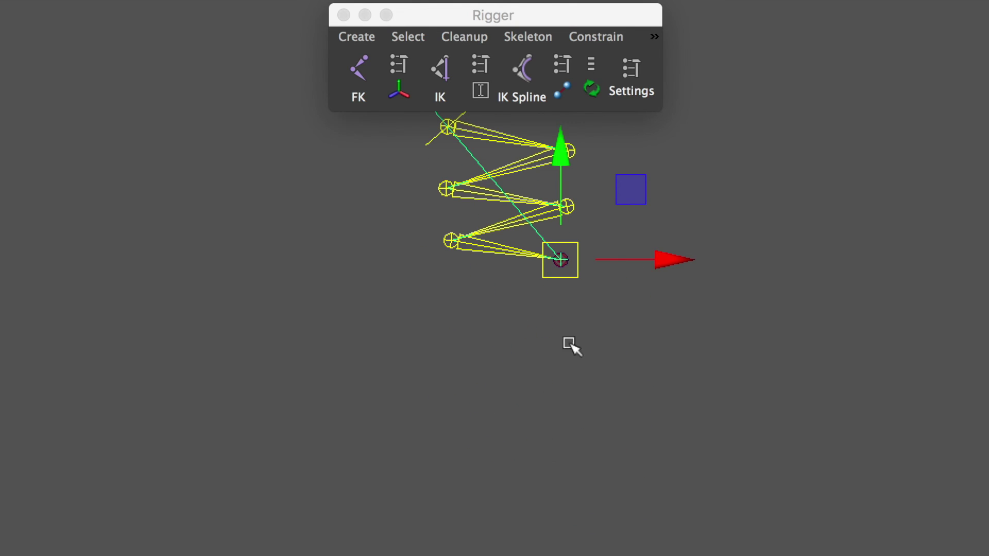
key(ctrl+z)
key(ctrl+z)
key(ctrl+z)
key(ctrl+z)
key(ctrl+z)
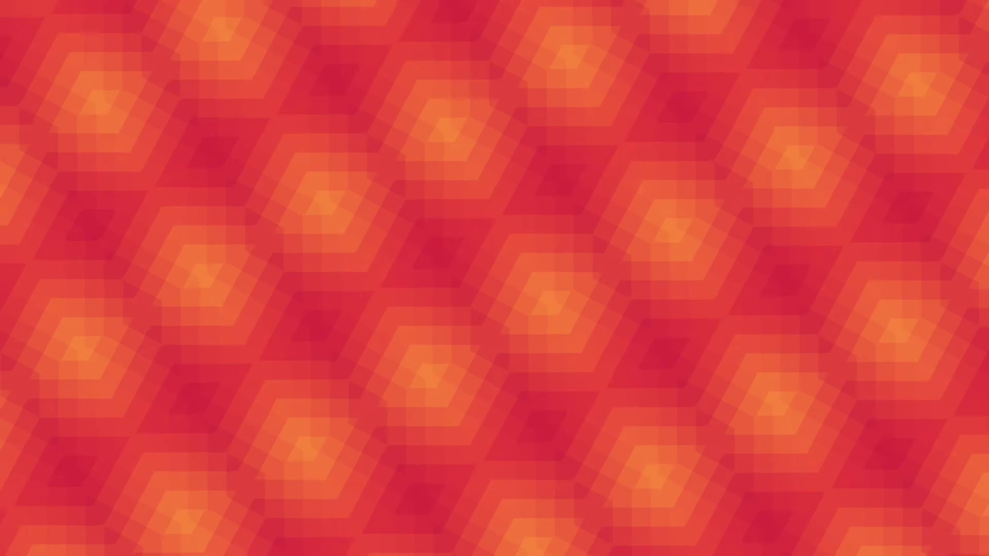